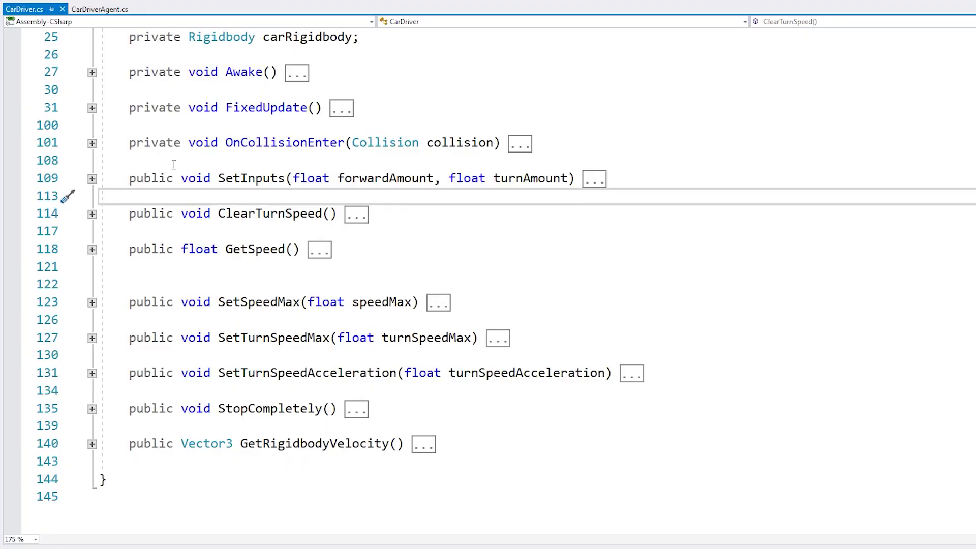
After the racing demo, select the SetInputs(forwardAmount, turnAmount) declaration in CarDriver.cs.
drag(173, 160, 292, 191)
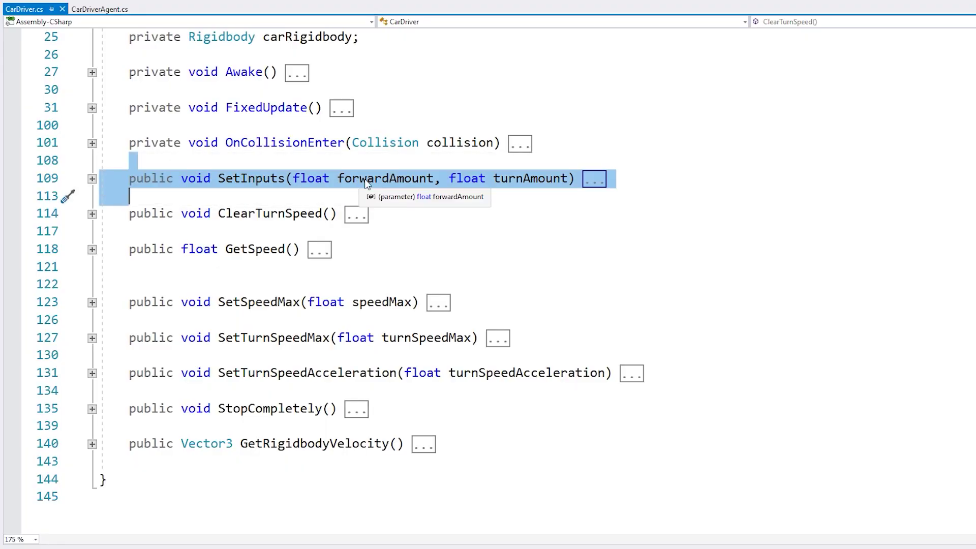
Review SetInputs in CarDriver.cs, checking the turnAmount parameter and the ClearTurnSpeed line.
click(545, 178)
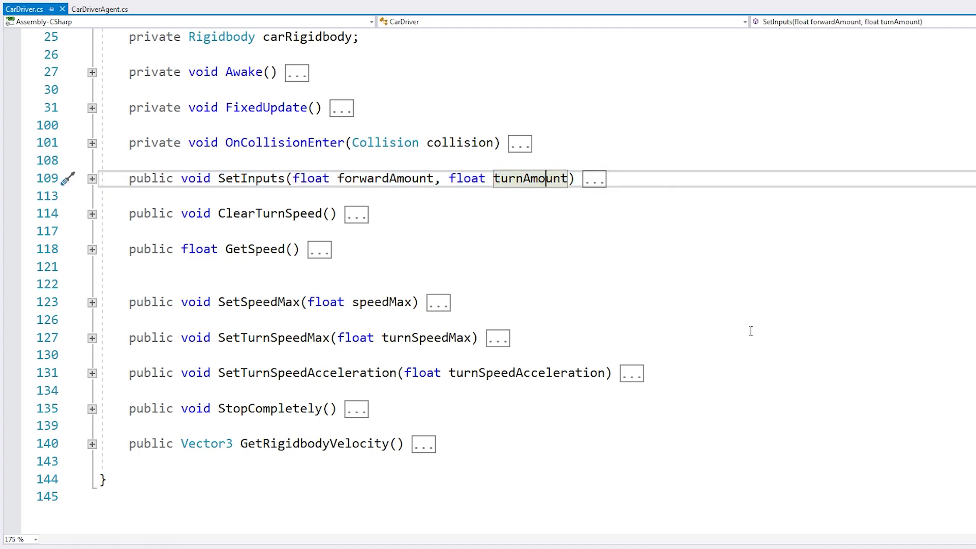
click(556, 219)
drag(144, 160, 505, 187)
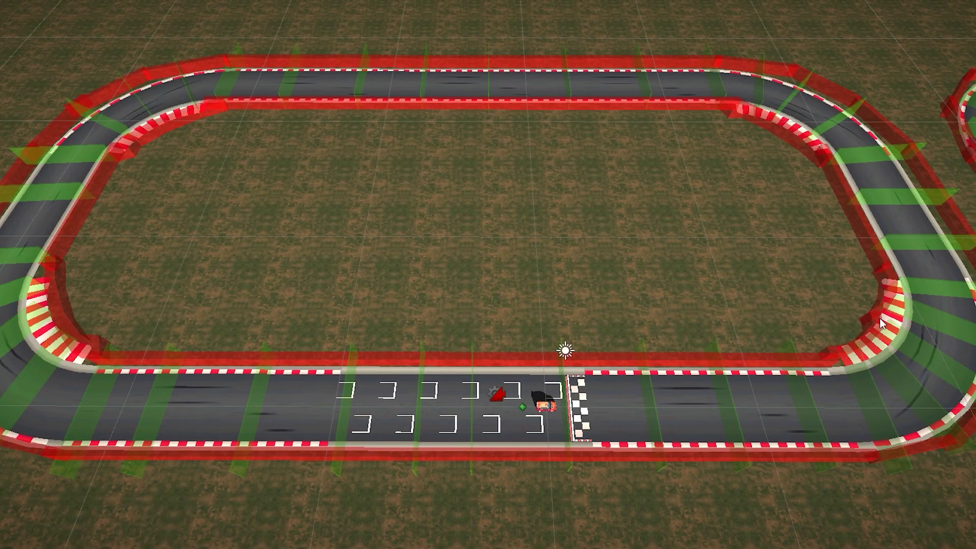
Frame the start grid in the Scene view and select the red car at the start line.
alt+drag(256, 326, 325, 261)
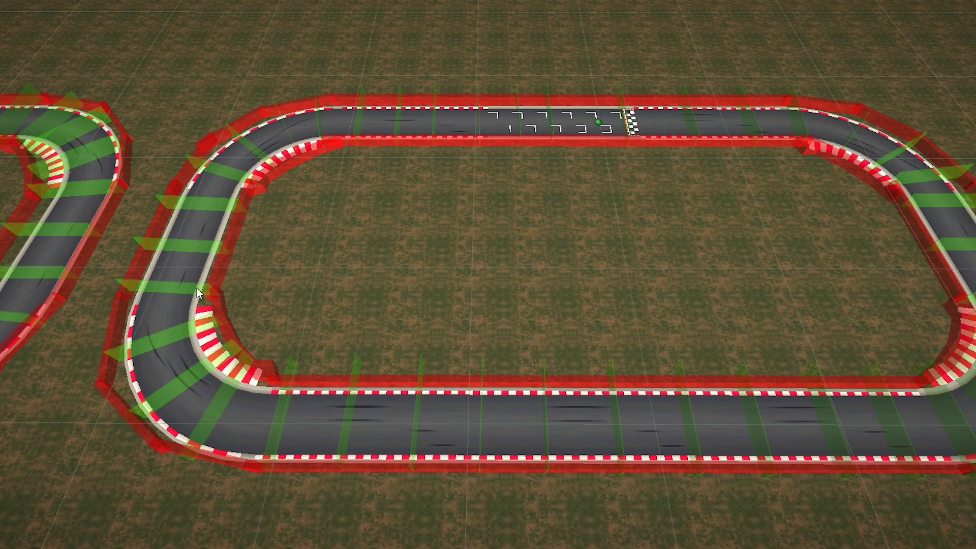
scroll(767, 377, down, 5)
middle_drag(767, 377, 555, 261)
scroll(556, 260, down, 5)
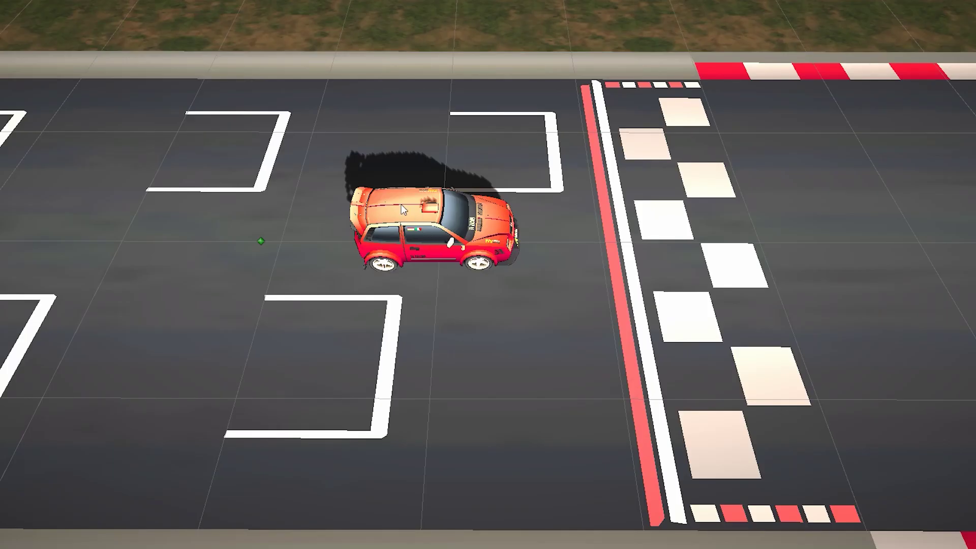
click(401, 204)
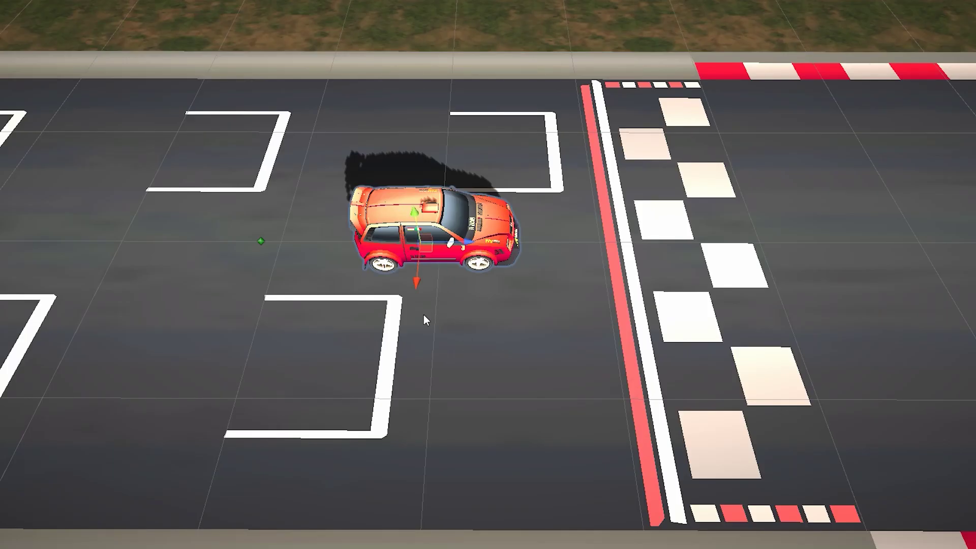
Make the Checkpoint material's 40FF00 base colour fully transparent with alpha 0.
scroll(422, 306, down, 4)
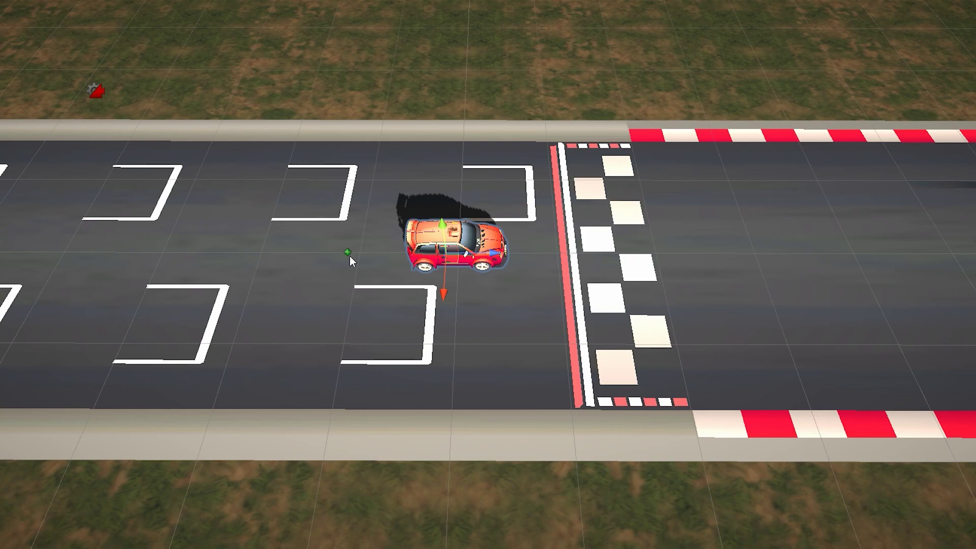
scroll(350, 255, down, 2)
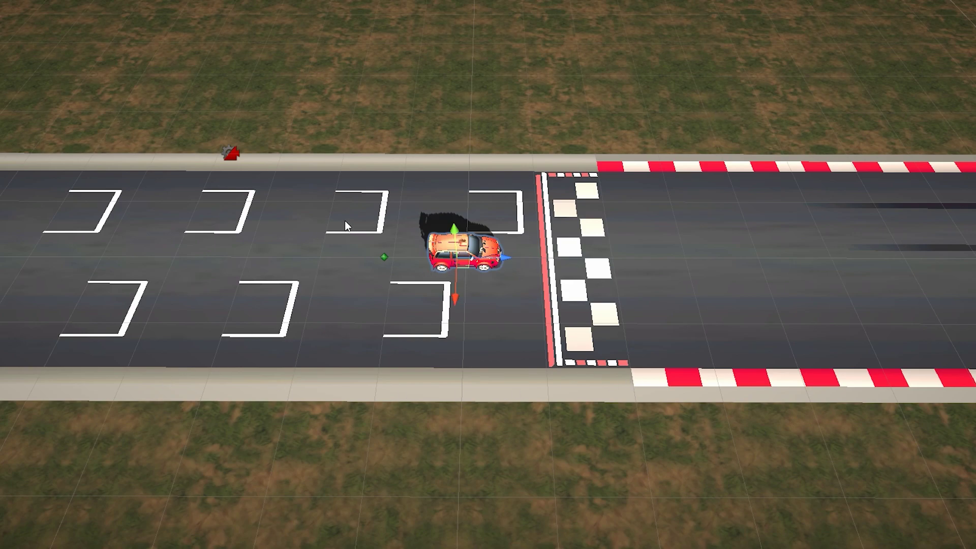
scroll(292, 224, down, 5)
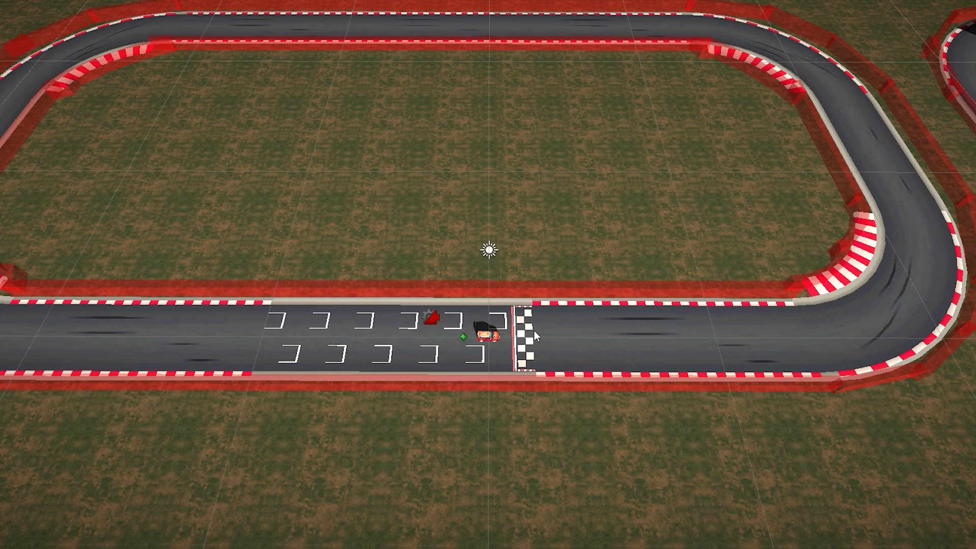
scroll(479, 414, up, 3)
middle_drag(479, 410, 441, 297)
scroll(438, 294, up, 4)
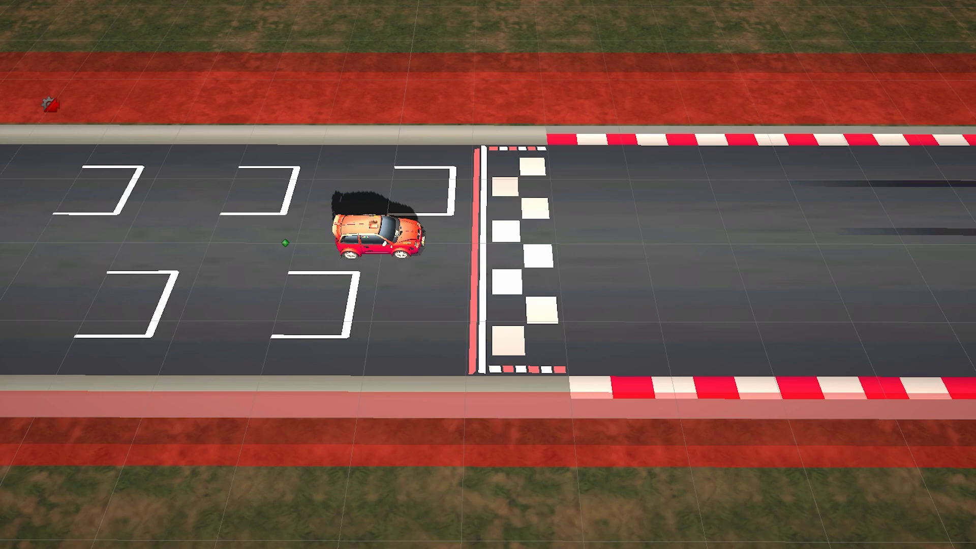
middle_drag(706, 277, 669, 294)
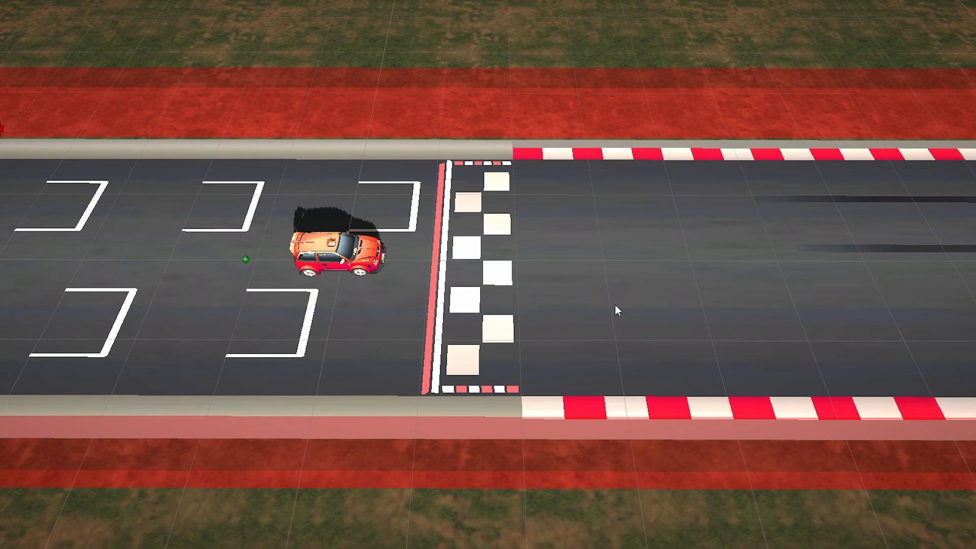
scroll(593, 299, down, 2)
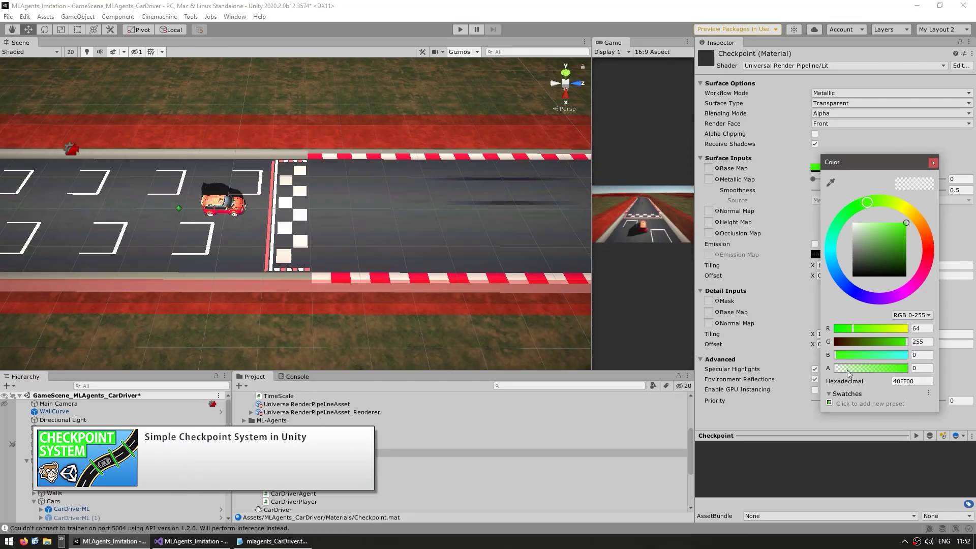
Close the colour picker and zoom out to watch the AI cars lap the oval track.
click(281, 231)
scroll(281, 232, down, 6)
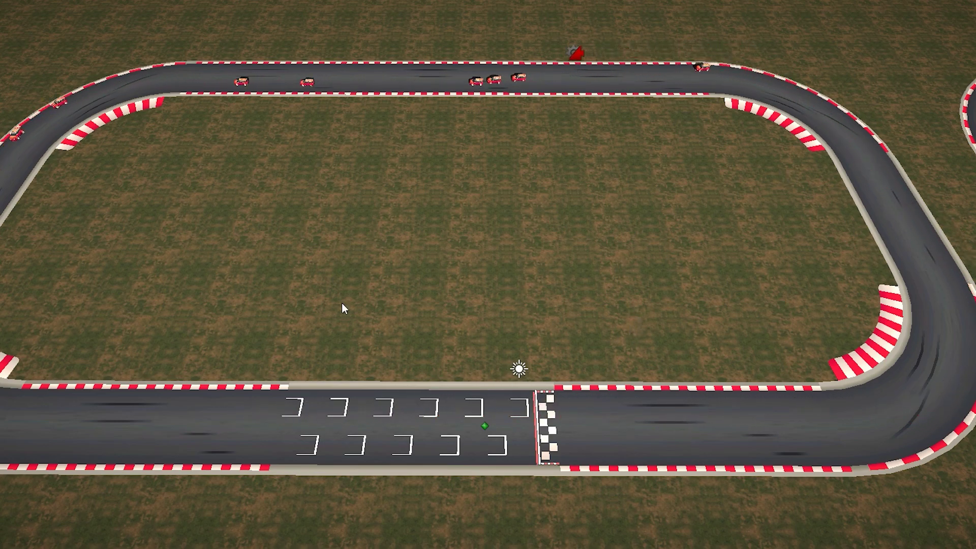
Follow the racing cars across the neighbouring tracks, loose track pieces and the hairpin bend.
scroll(653, 324, down, 3)
middle_drag(653, 324, 503, 262)
scroll(502, 261, up, 1)
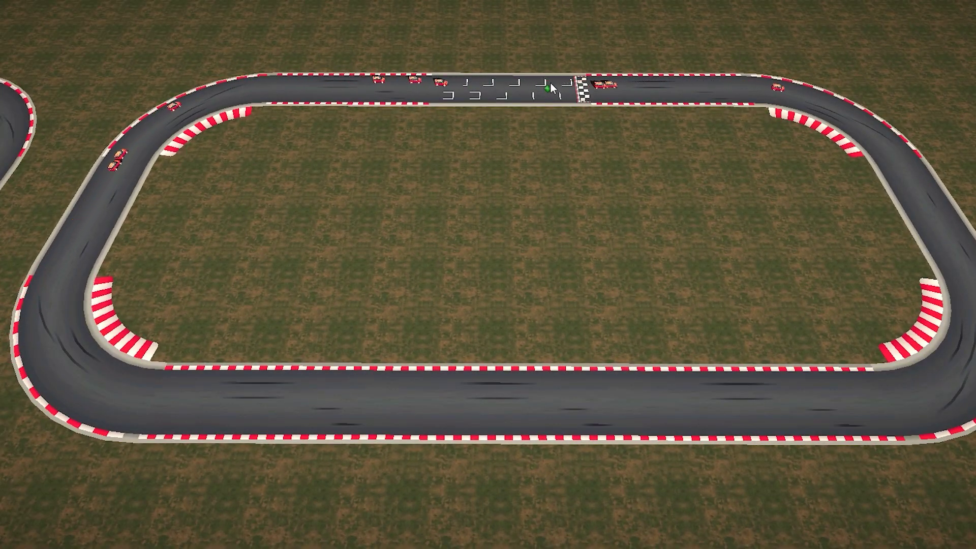
scroll(515, 331, down, 4)
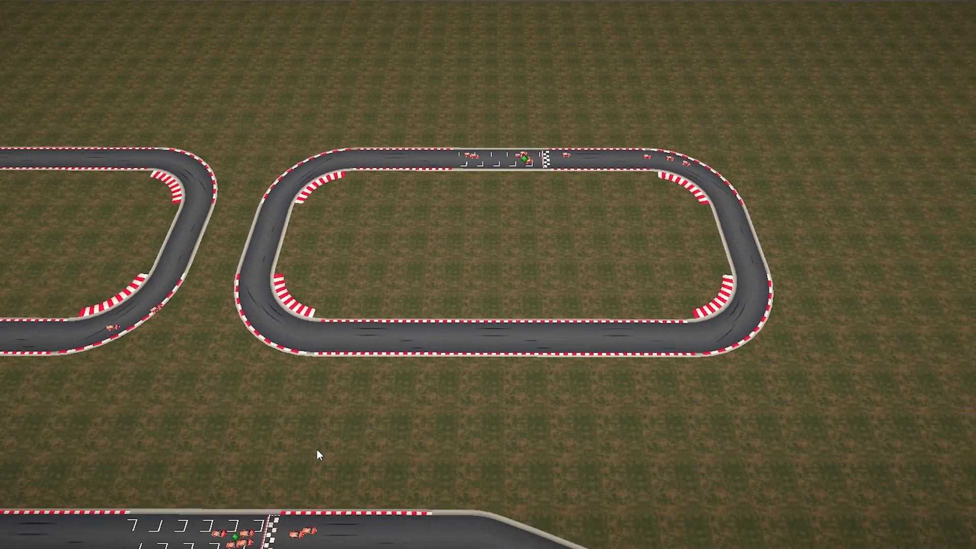
middle_drag(320, 456, 616, 301)
scroll(615, 301, up, 4)
scroll(616, 301, down, 5)
scroll(588, 261, up, 1)
middle_drag(588, 261, 595, 273)
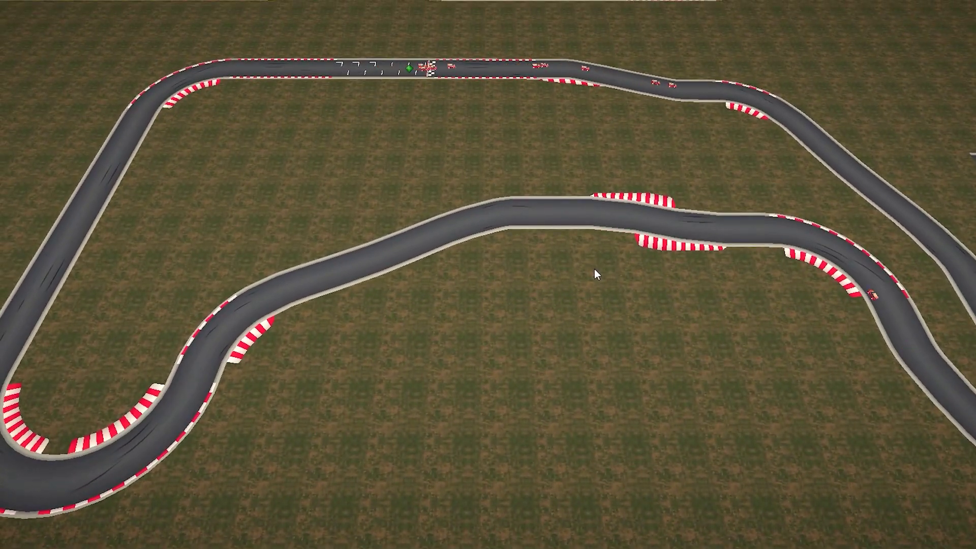
middle_drag(778, 144, 599, 159)
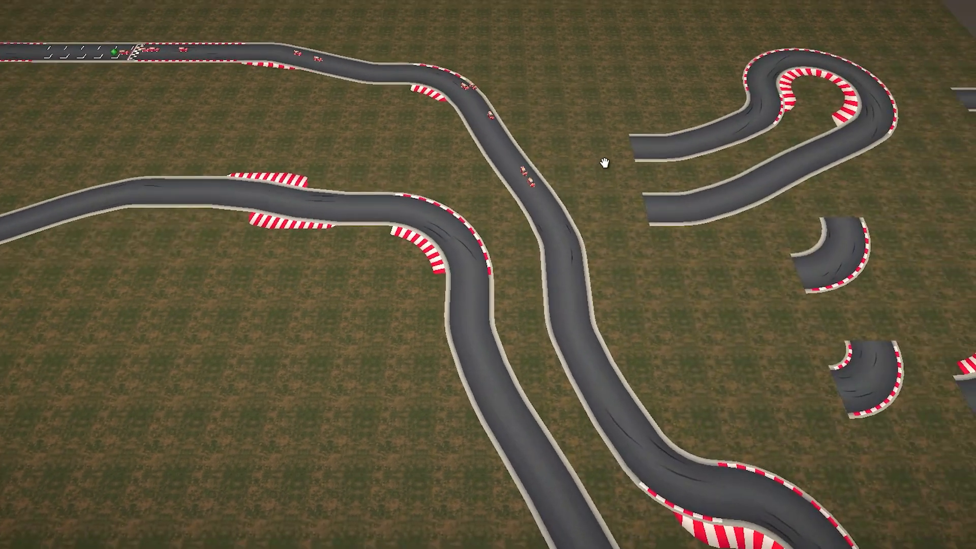
middle_drag(489, 80, 517, 215)
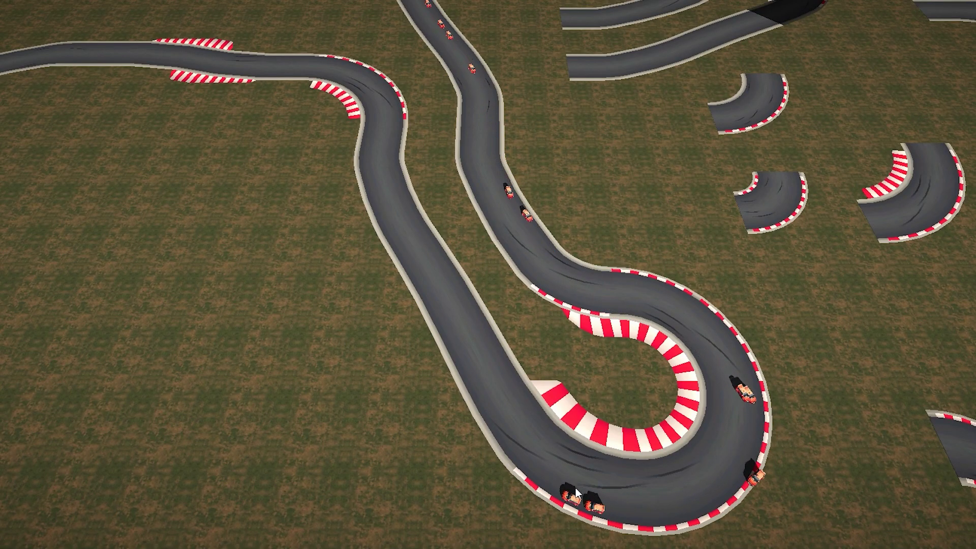
Return to the start line and select the lower red car to inspect its Behavior Parameters.
scroll(460, 315, down, 3)
middle_drag(414, 223, 634, 331)
middle_drag(464, 282, 569, 200)
scroll(617, 319, up, 3)
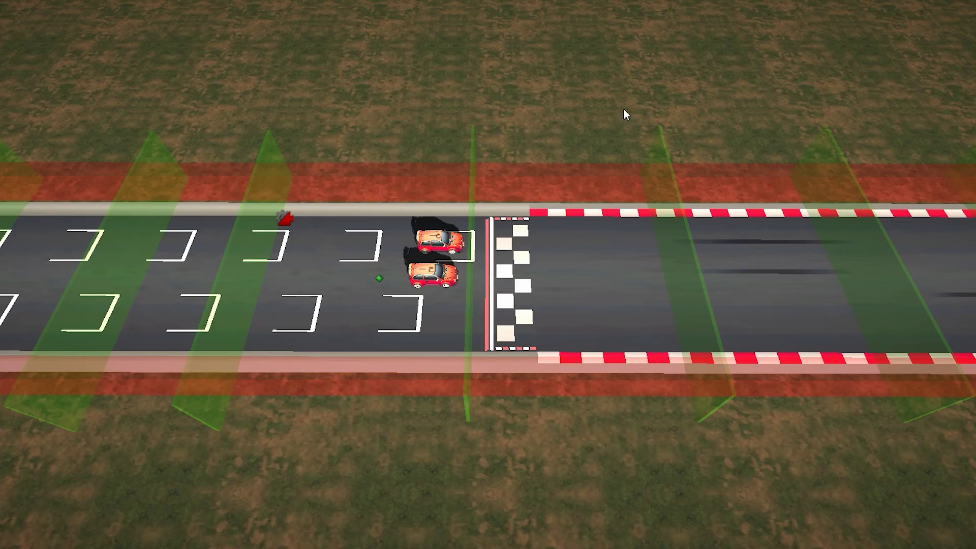
click(432, 275)
scroll(431, 278, up, 2)
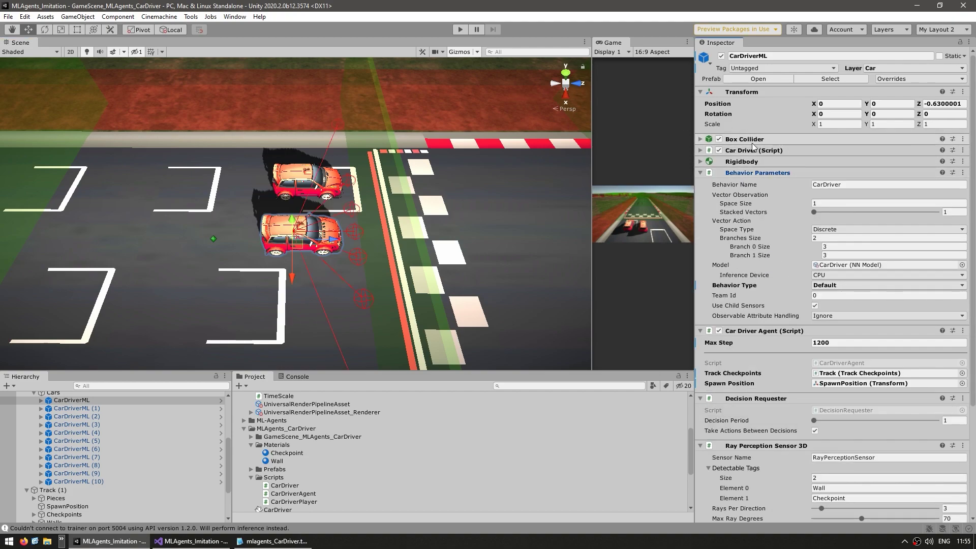
Try a Decision Period of 5 in Behavior Parameters, then undo it back to 1.
scroll(756, 173, down, 3)
scroll(756, 141, up, 3)
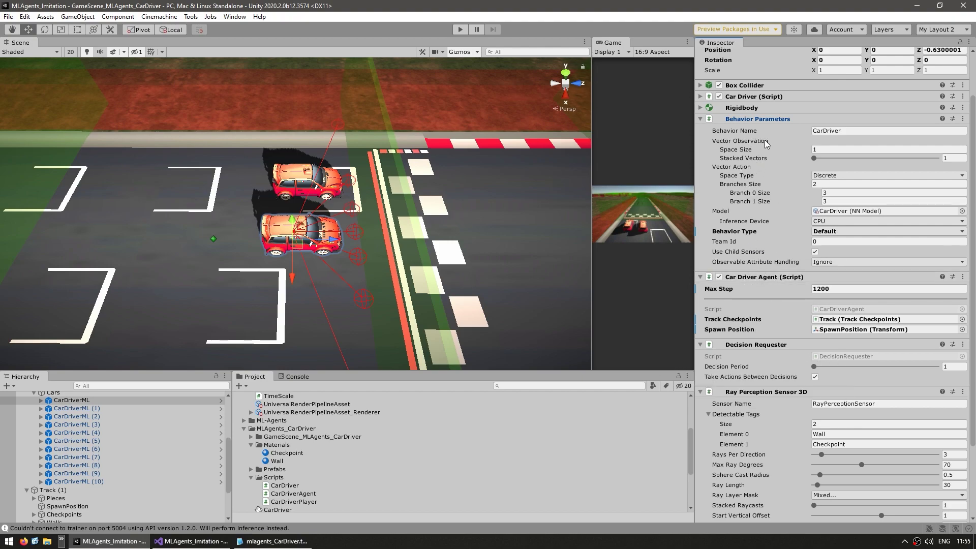
mouse_move(764, 367)
drag(812, 369, 842, 369)
key(ctrl+z)
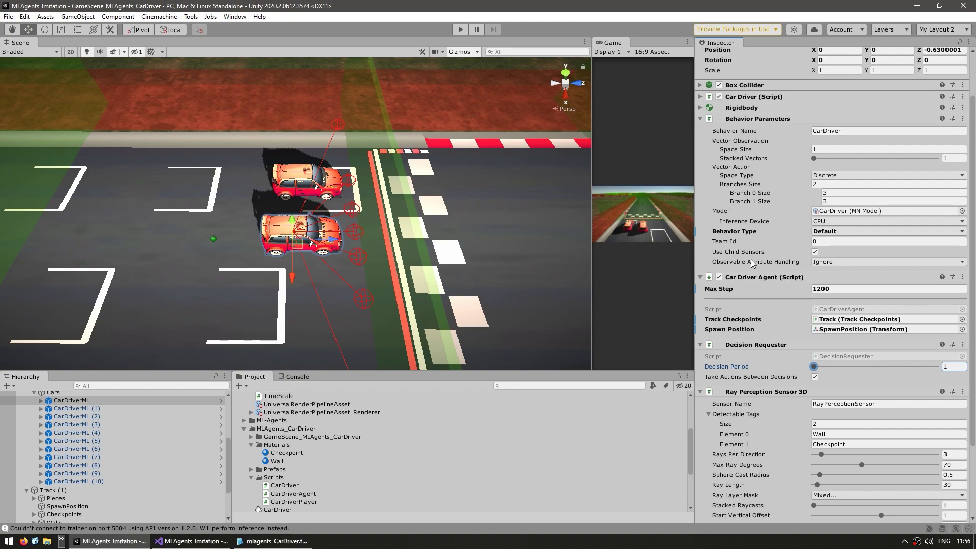
Move the CarDriverML car into the left start-grid slot.
scroll(753, 262, down, 3)
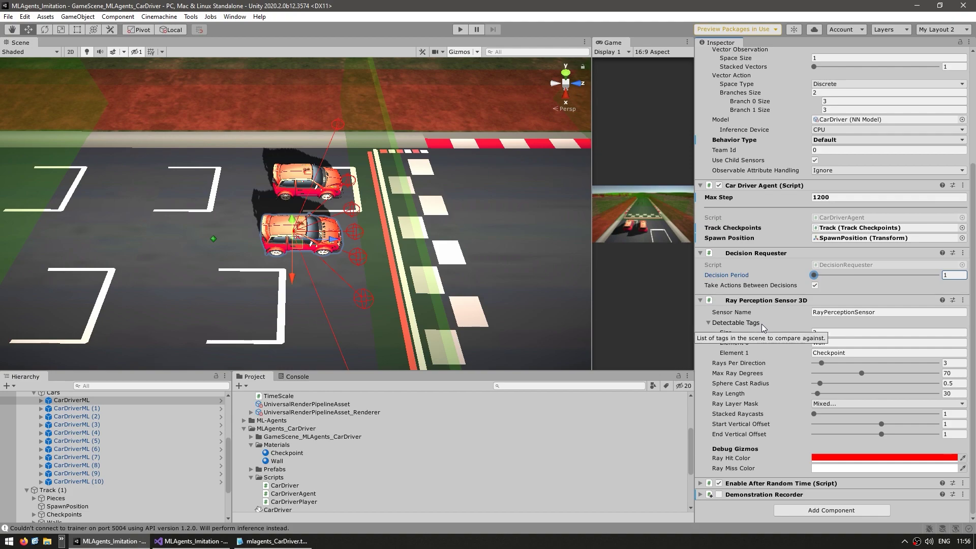
middle_drag(336, 242, 317, 233)
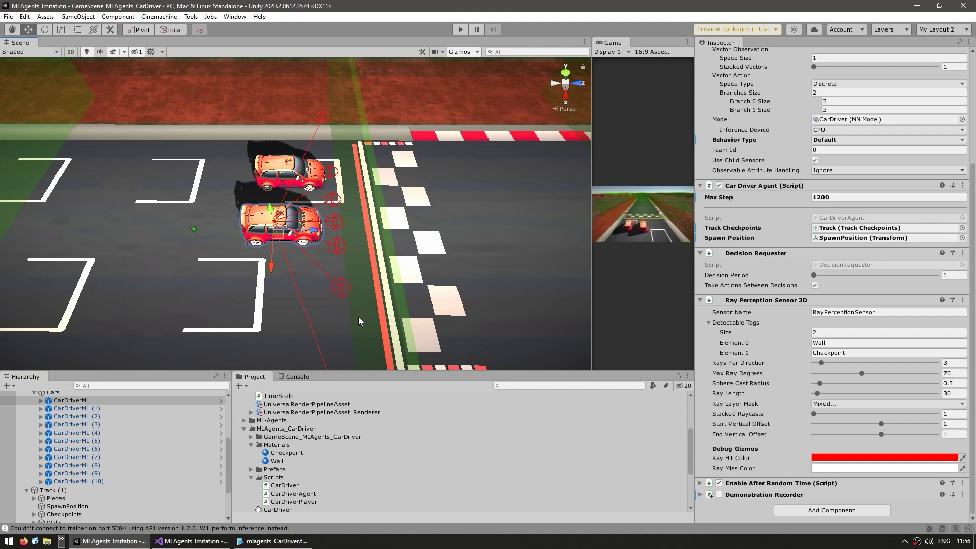
scroll(273, 290, up, 2)
middle_drag(273, 290, 370, 300)
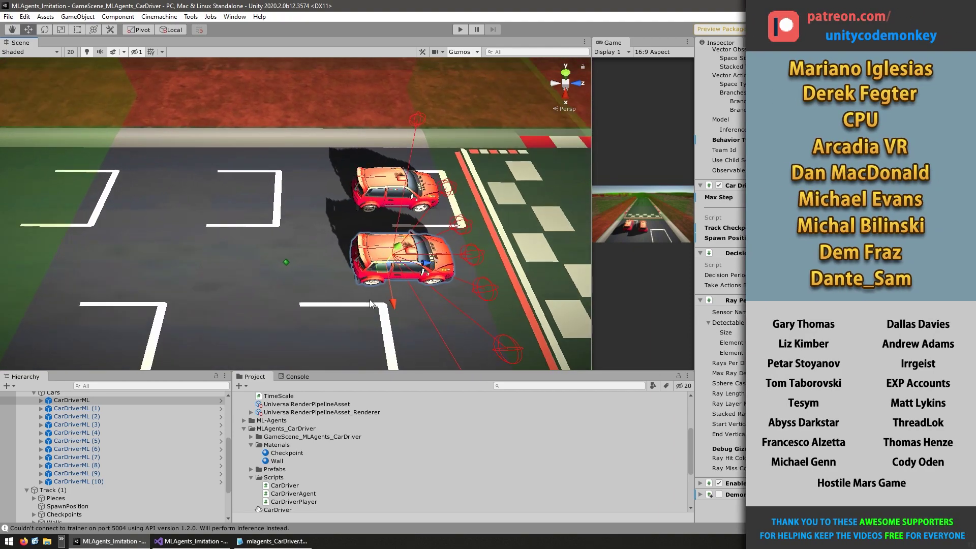
scroll(420, 162, down, 2)
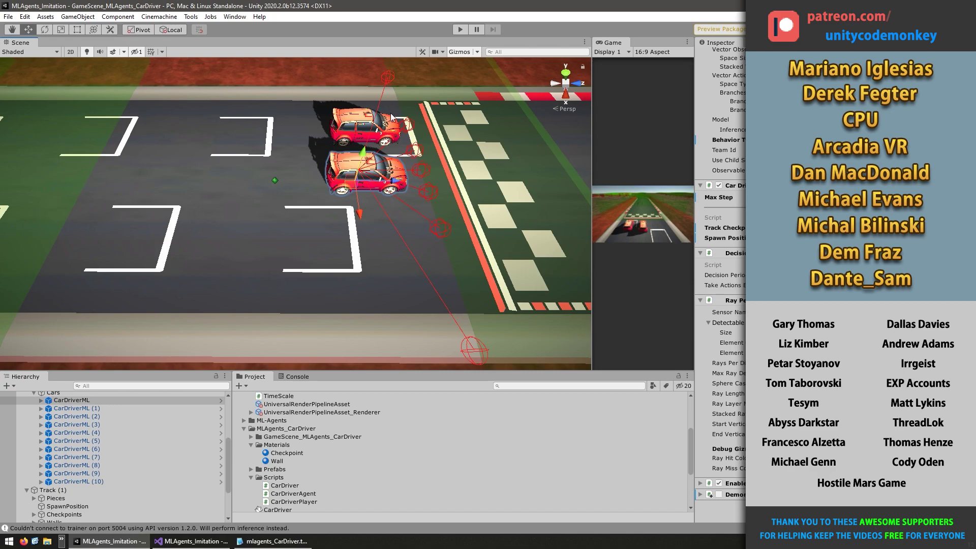
scroll(408, 177, up, 1)
drag(379, 235, 328, 270)
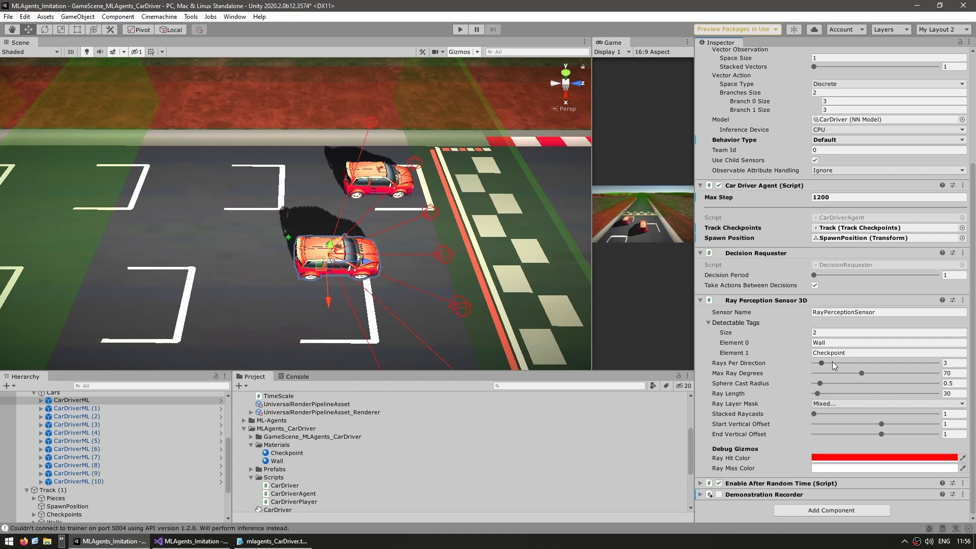
click(868, 363)
drag(859, 358, 772, 370)
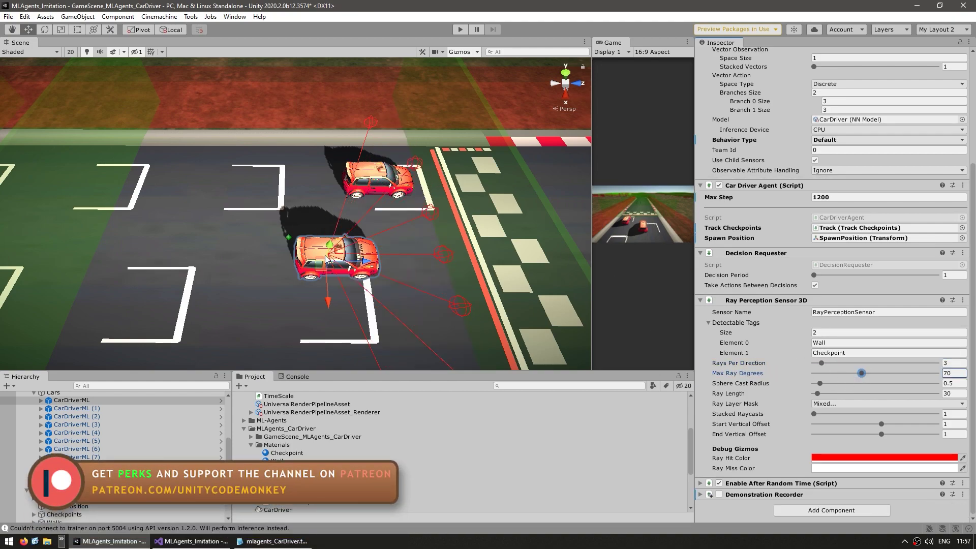
drag(862, 376, 940, 373)
key(ctrl+z)
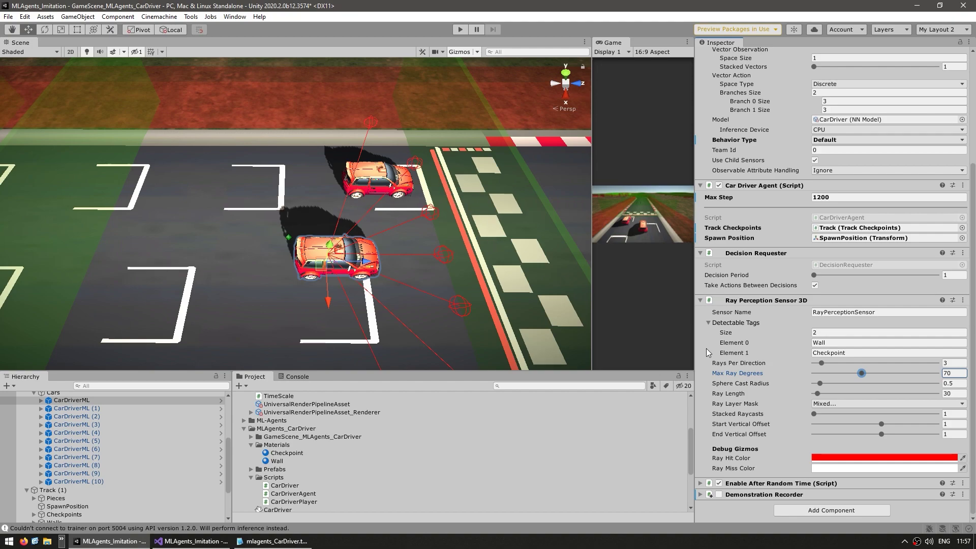
drag(835, 384, 842, 384)
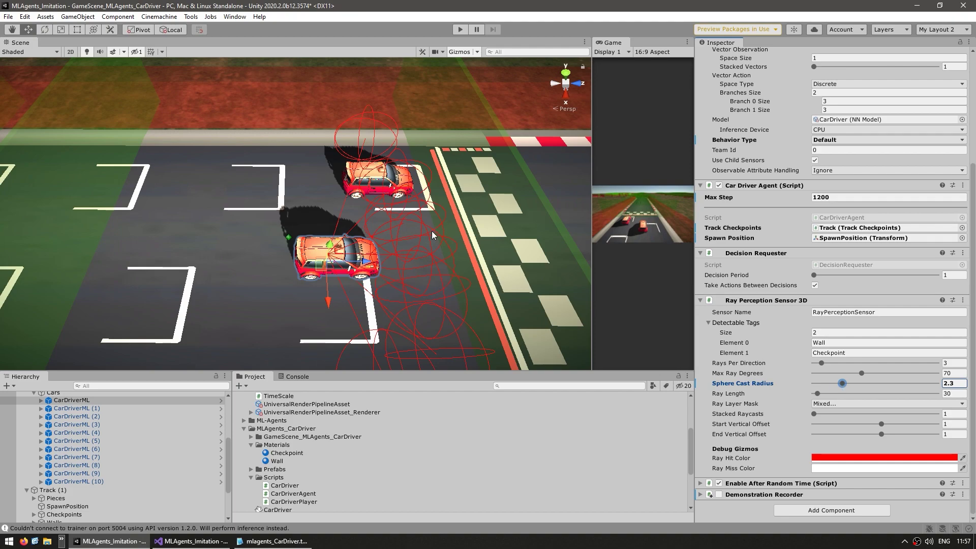
key(ctrl+z)
click(727, 394)
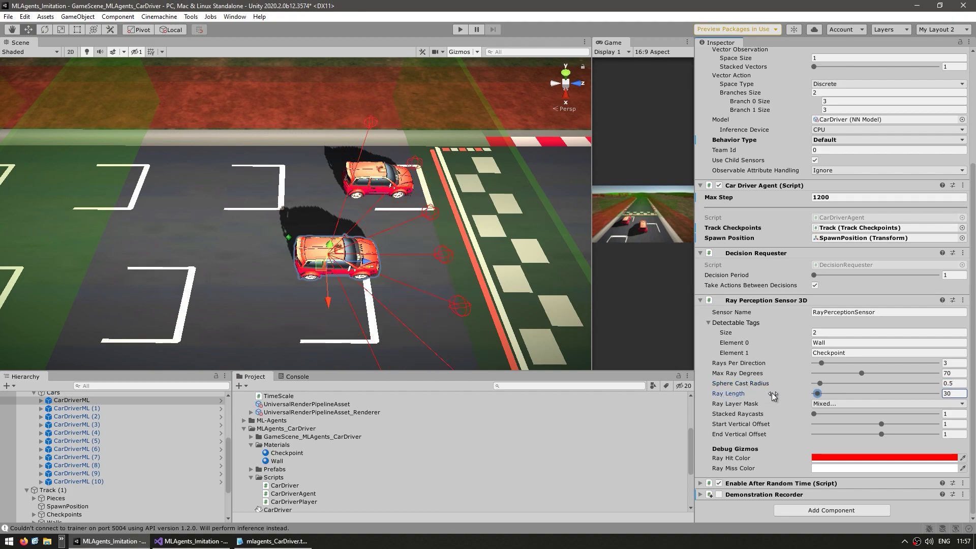
drag(821, 397, 816, 398)
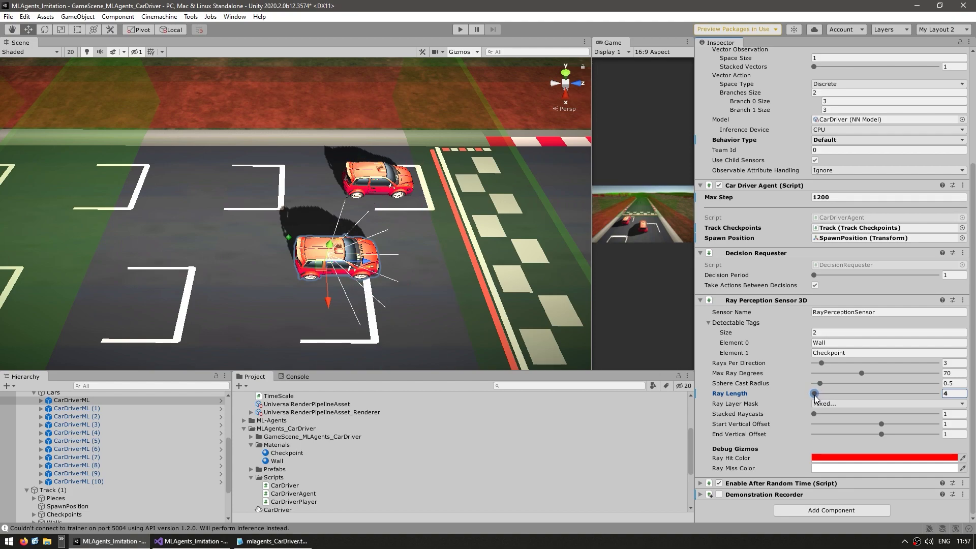
drag(815, 397, 817, 397)
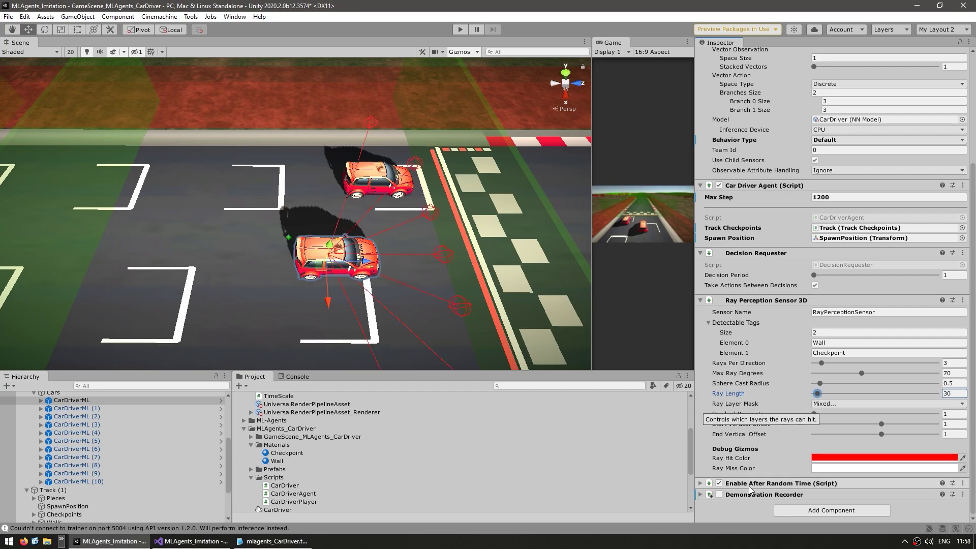
click(742, 427)
click(733, 436)
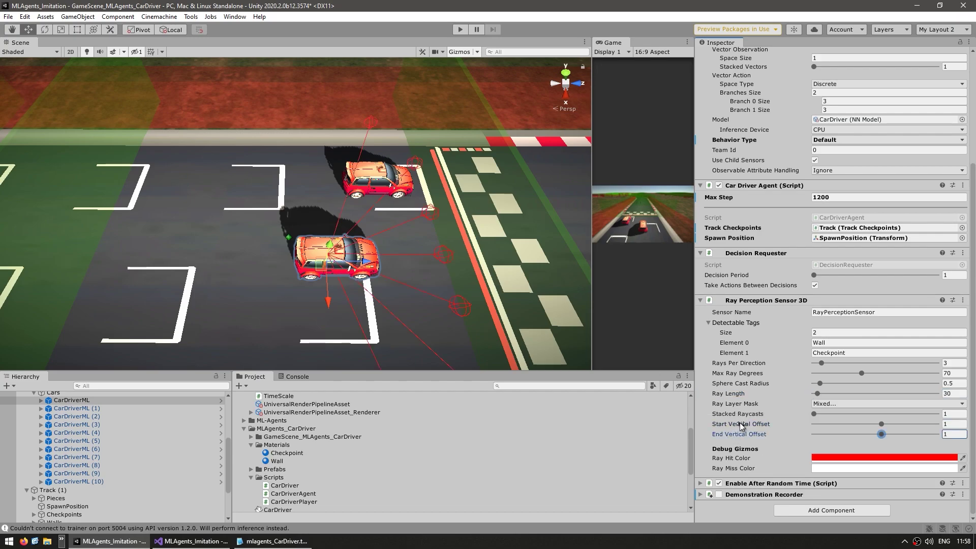
alt+drag(421, 315, 461, 191)
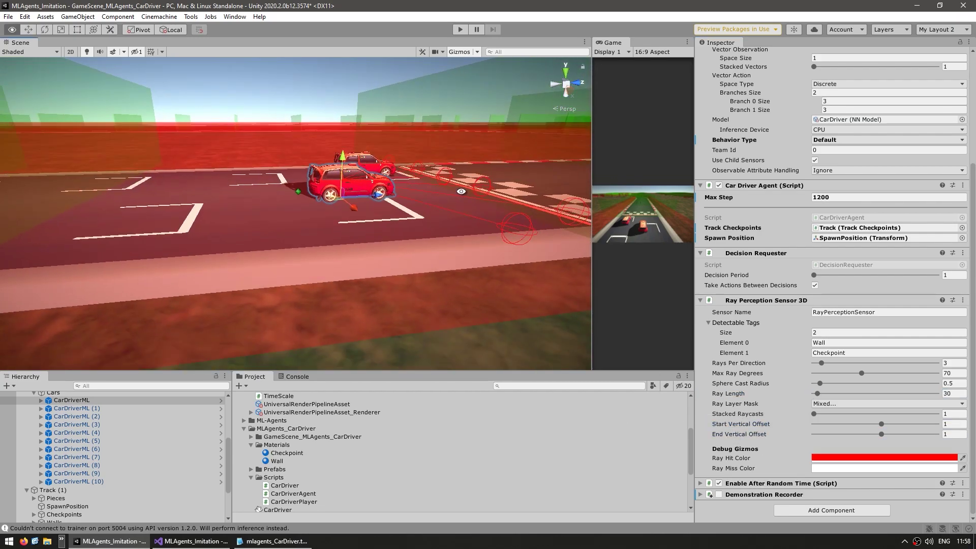
scroll(326, 229, up, 8)
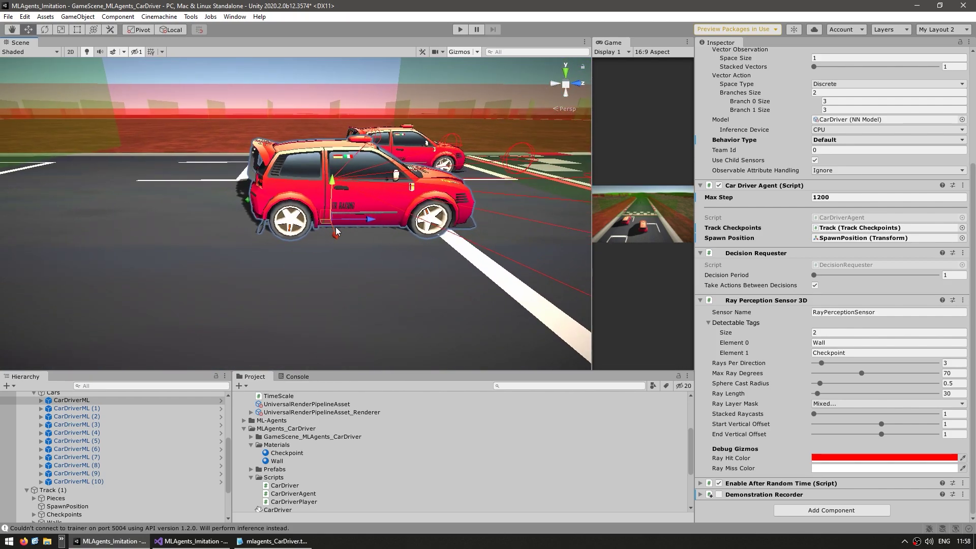
click(741, 425)
right_drag(320, 184, 378, 190)
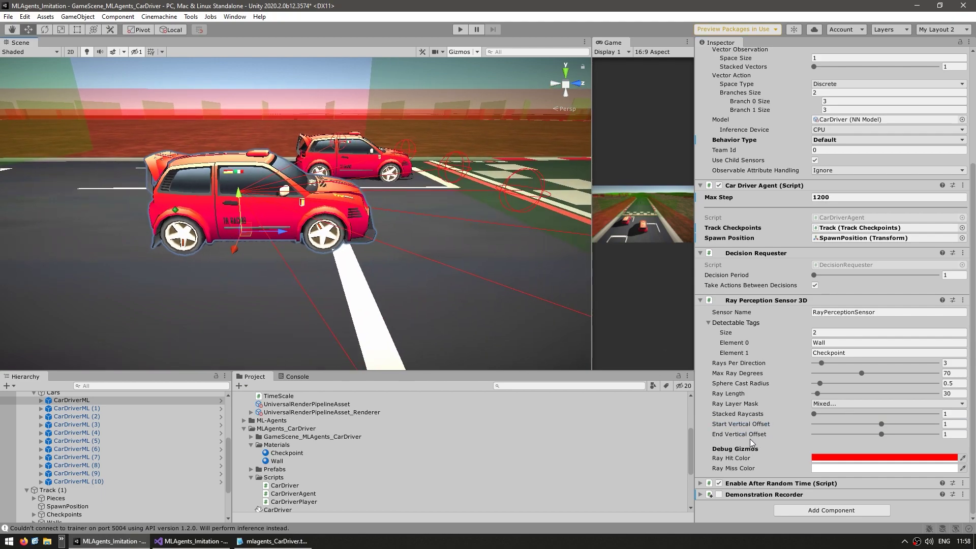
drag(882, 434, 823, 435)
alt+drag(386, 244, 447, 263)
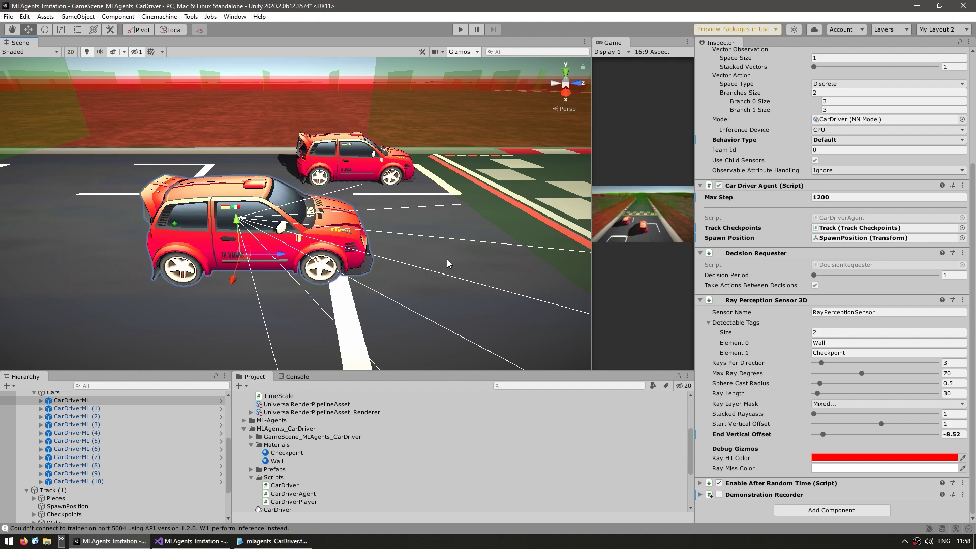
click(750, 435)
text(1)
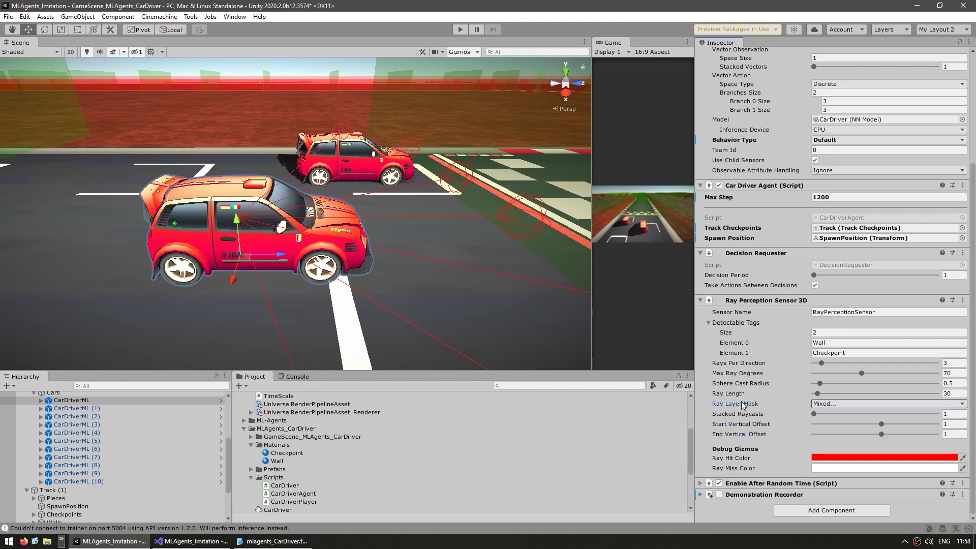
Confirm the Ray Layer Mask includes Walls and Checkpoints, and select the CarDriverML car.
click(836, 406)
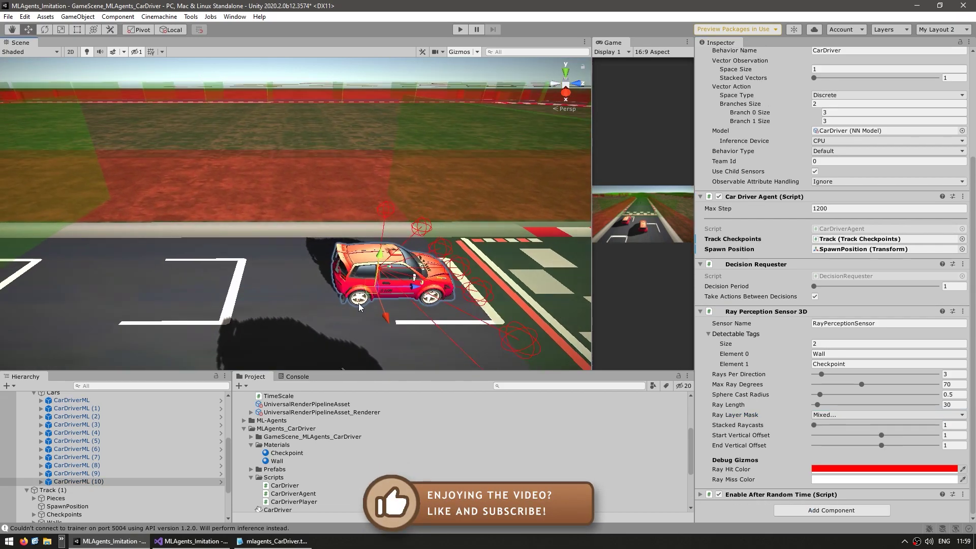
alt+drag(358, 303, 337, 316)
click(337, 315)
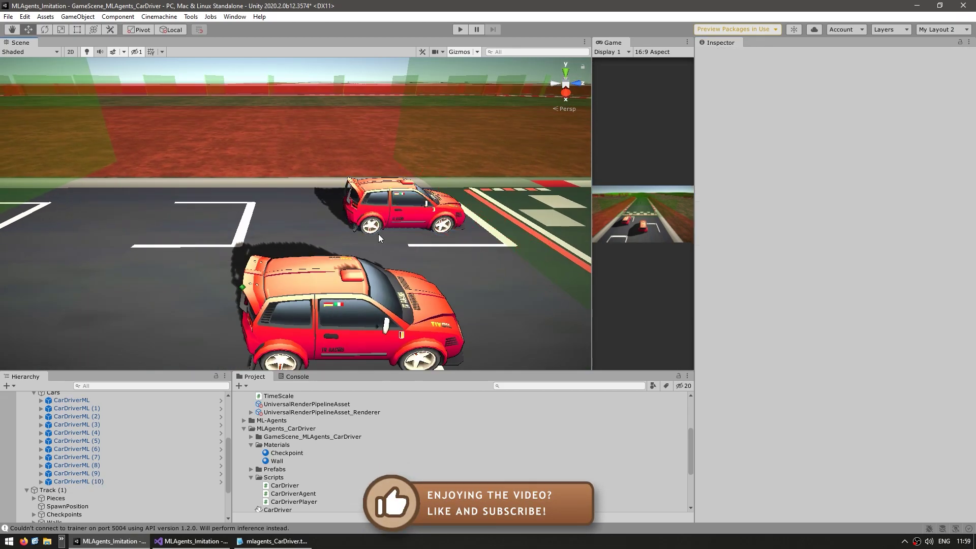
alt+drag(378, 234, 378, 377)
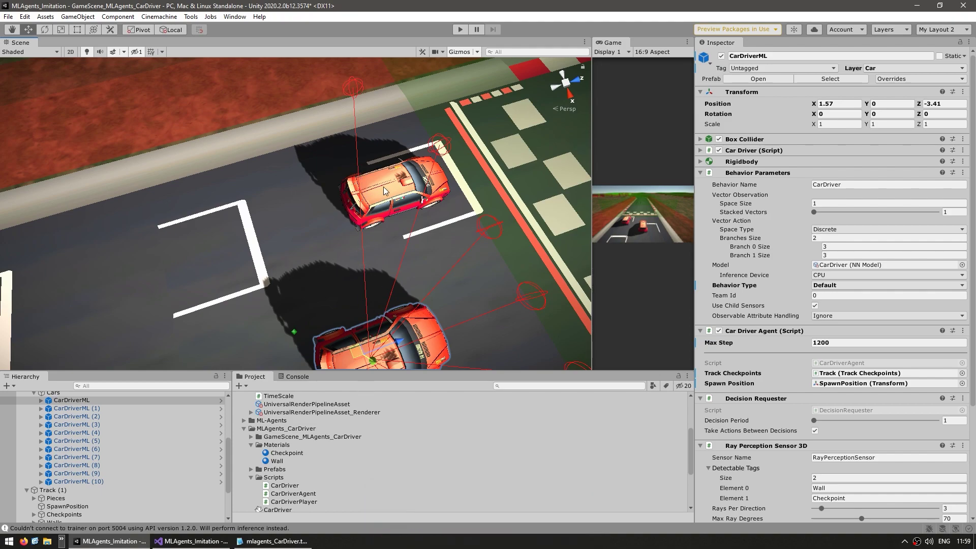
Check the car's tag and the wall's Wall tag, then select the CheckpointSingle checkpoint.
scroll(733, 333, down, 5)
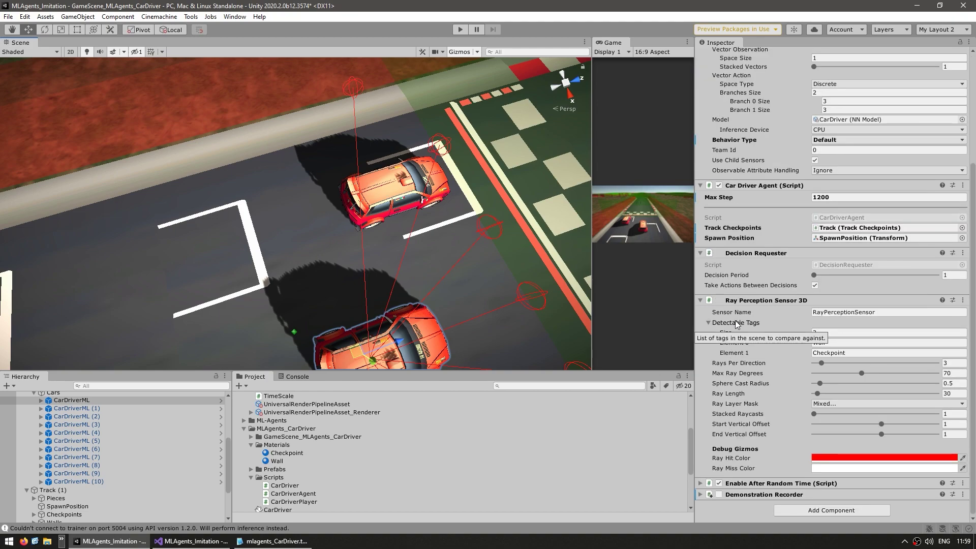
scroll(739, 104, up, 5)
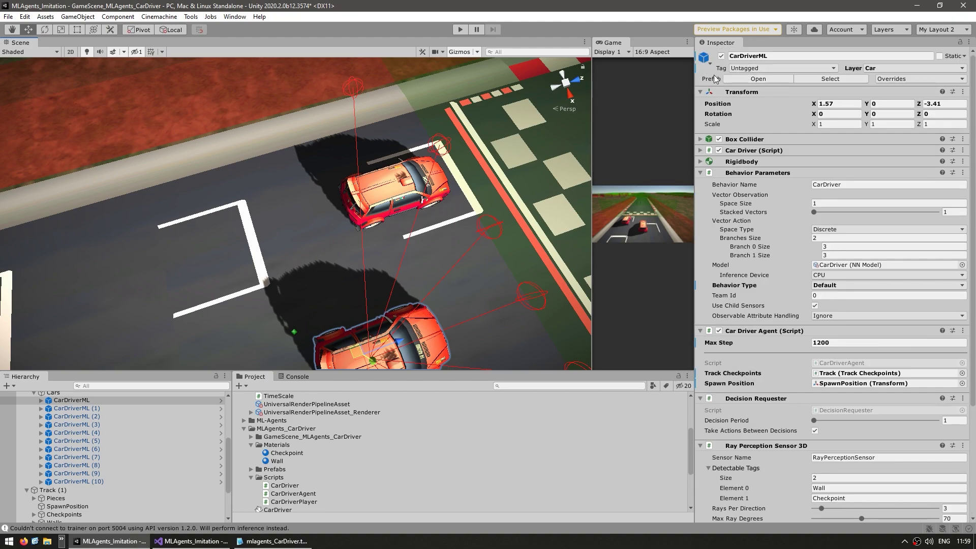
click(731, 69)
click(730, 69)
click(275, 76)
click(735, 69)
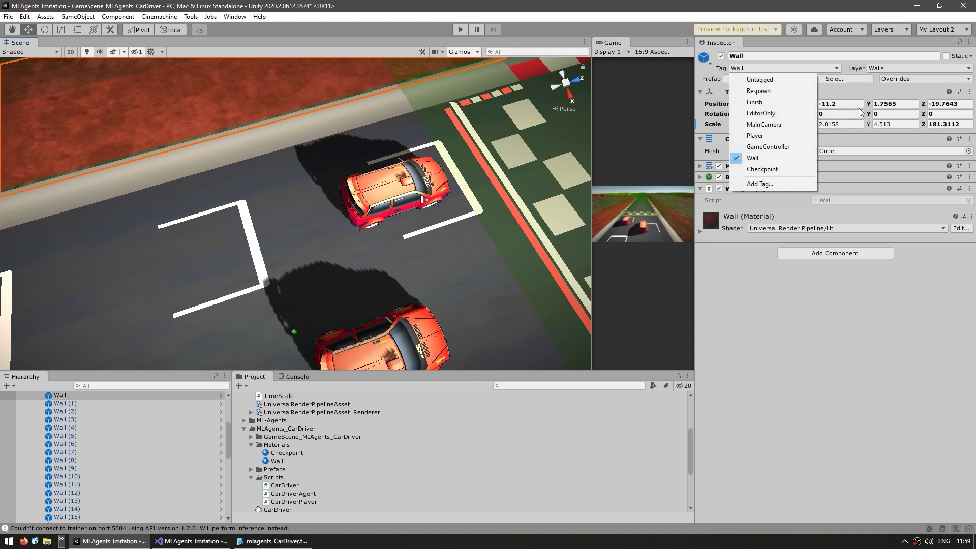
click(488, 138)
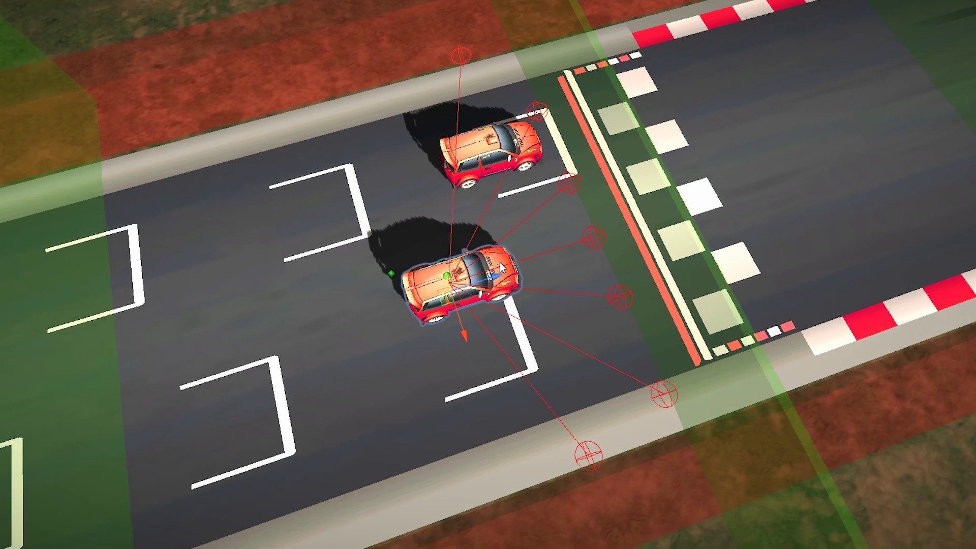
Zoom around the cars, then bring up CarDriverAgent.cs with its wall-hit penalties in Visual Studio.
scroll(495, 257, up, 3)
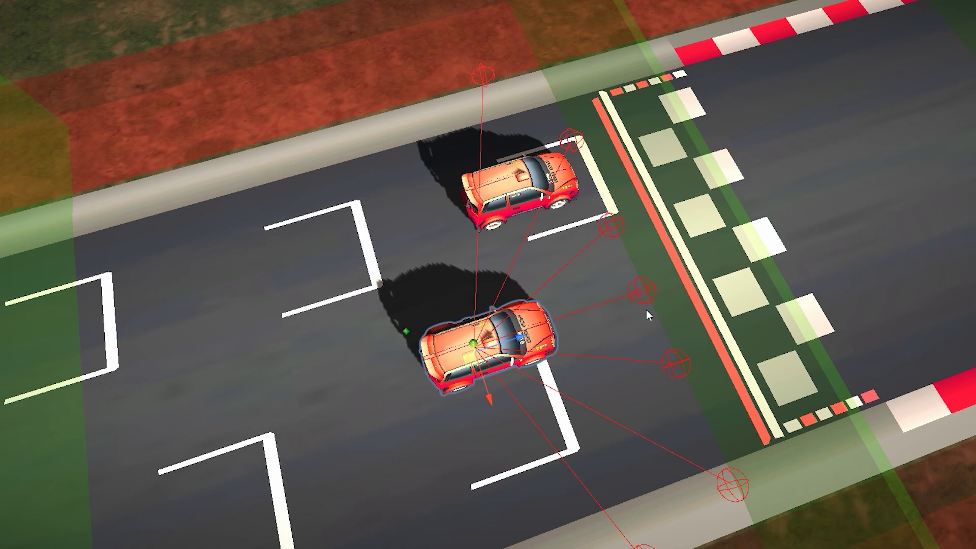
scroll(637, 300, down, 2)
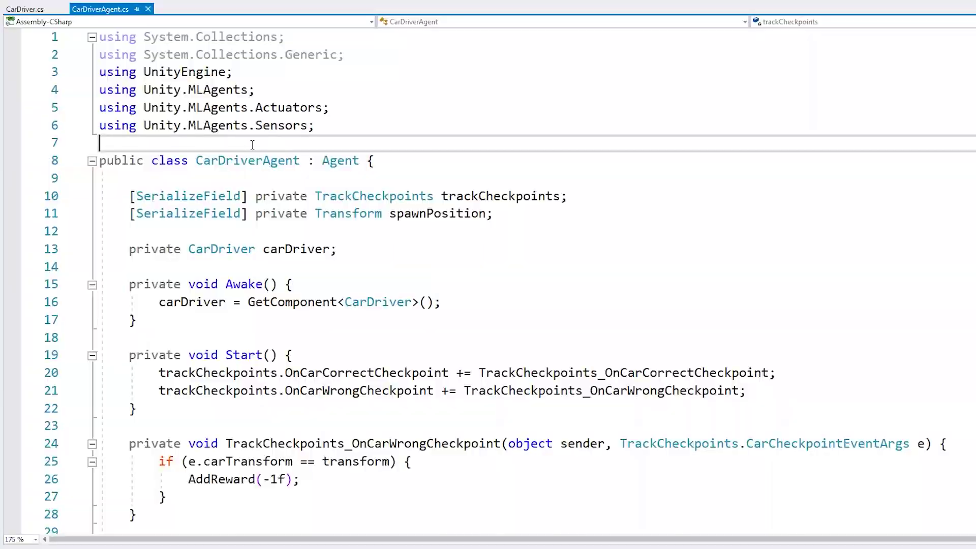
click(239, 157)
scroll(361, 231, down, 2)
scroll(361, 232, down, 20)
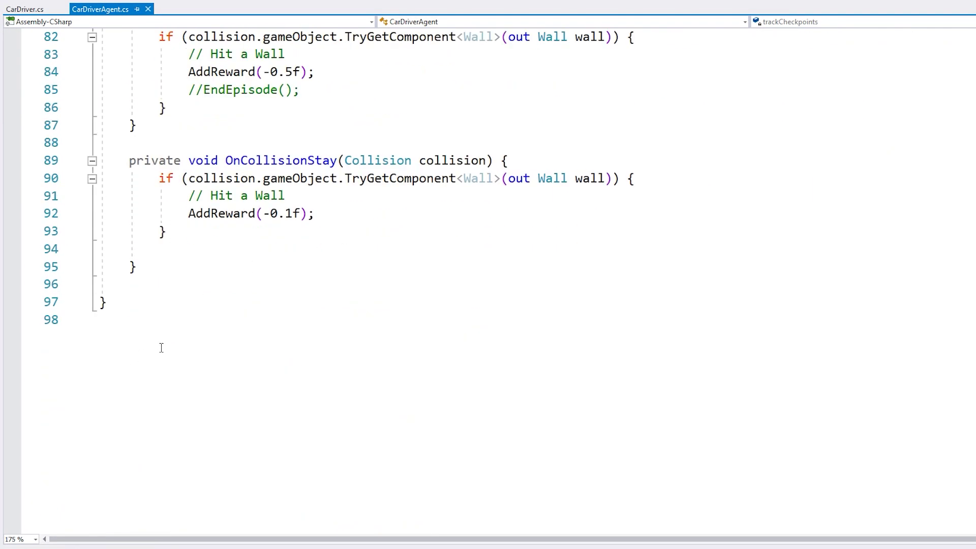
scroll(218, 364, up, 15)
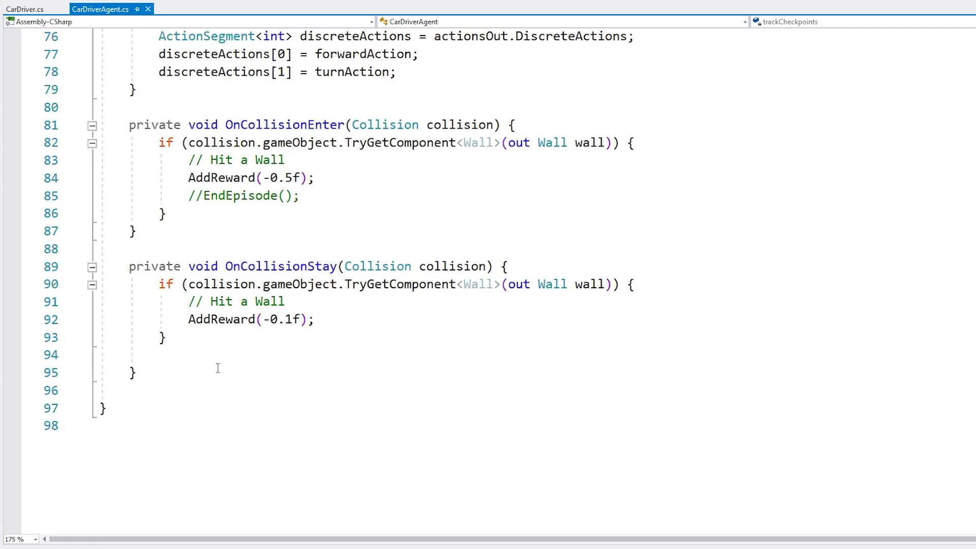
scroll(219, 362, up, 5)
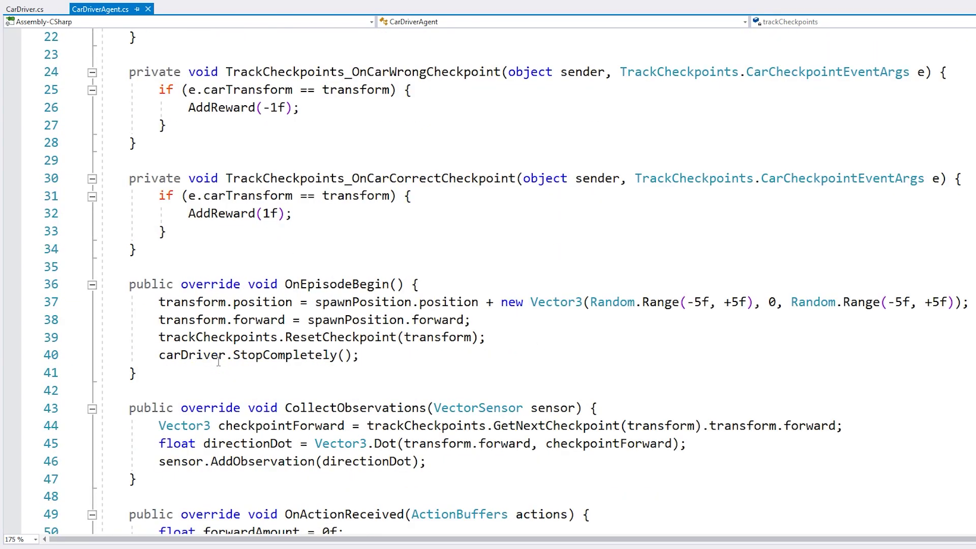
mouse_move(346, 331)
scroll(346, 331, up, 7)
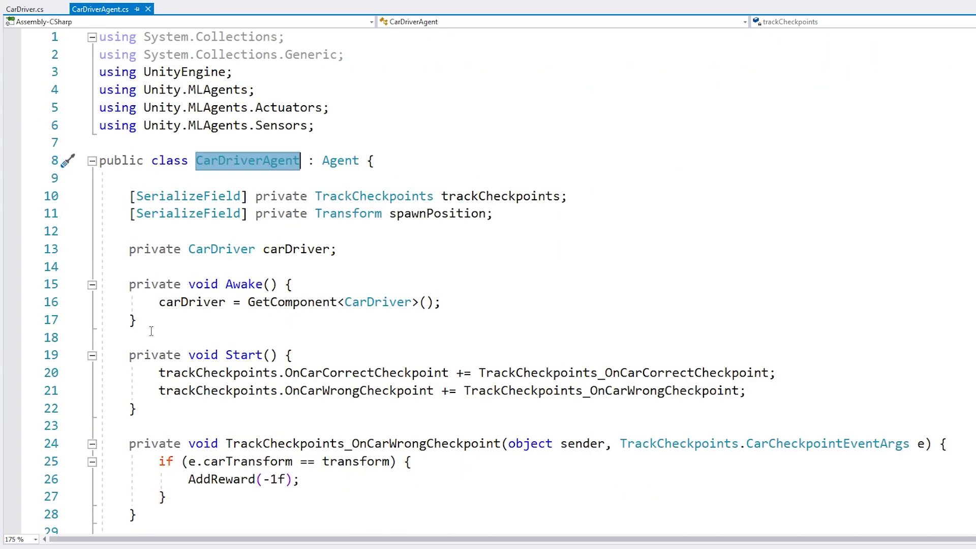
drag(99, 355, 129, 426)
key(Escape)
drag(197, 374, 366, 374)
click(215, 371)
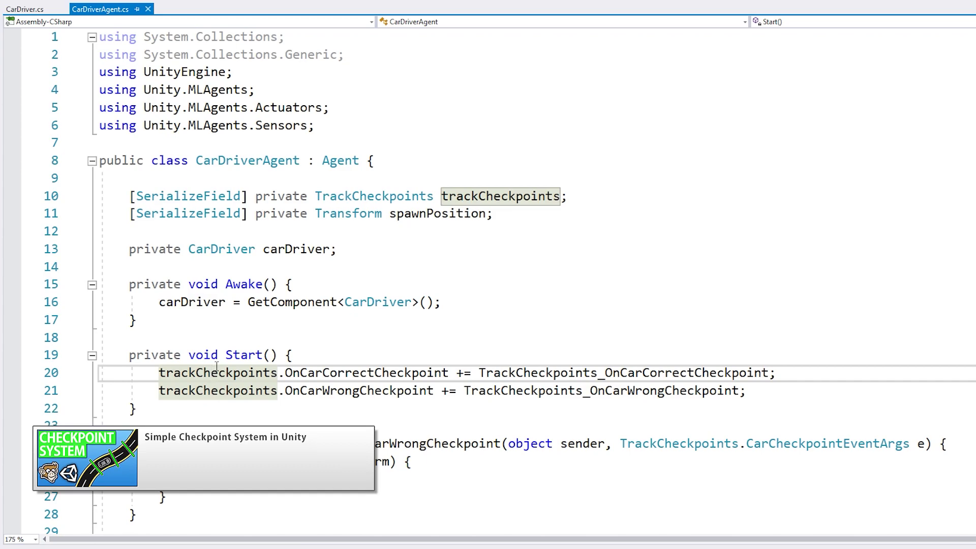
scroll(217, 367, down, 3)
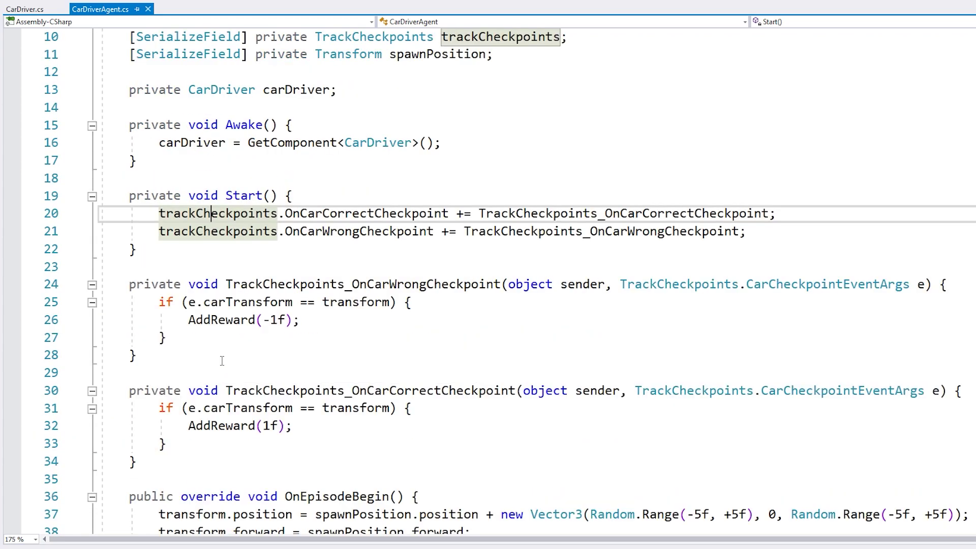
drag(396, 391, 516, 391)
drag(225, 425, 166, 444)
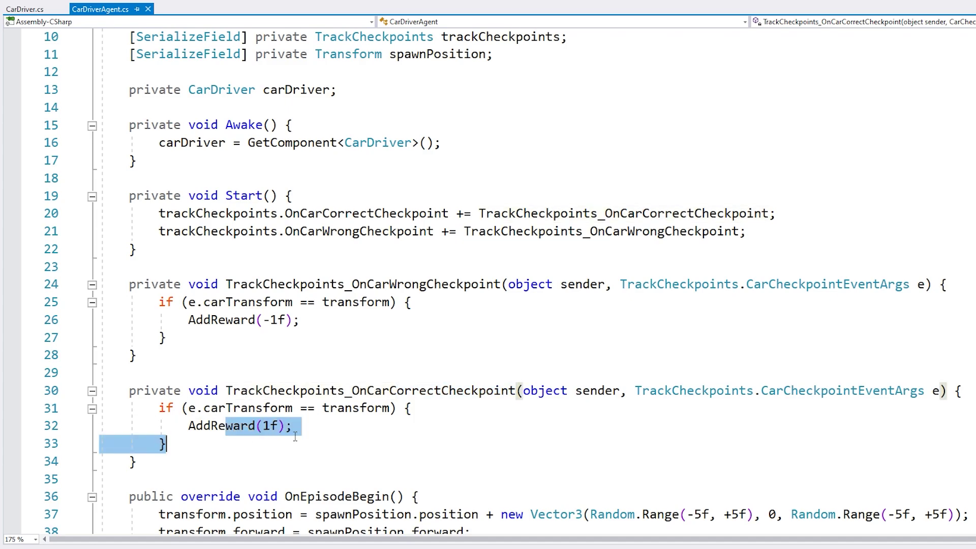
click(476, 287)
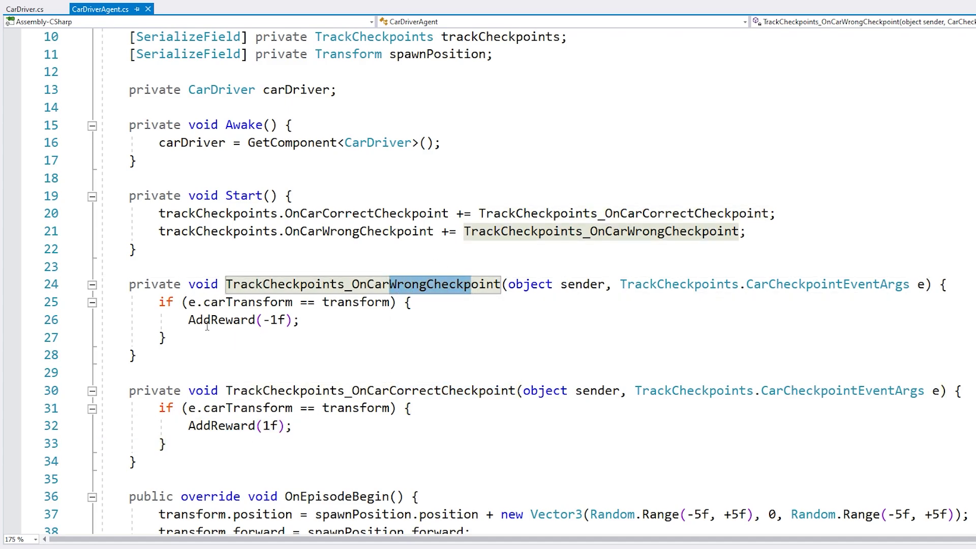
drag(211, 320, 333, 319)
scroll(328, 326, down, 5)
drag(218, 217, 209, 340)
click(336, 317)
click(284, 249)
drag(545, 249, 905, 252)
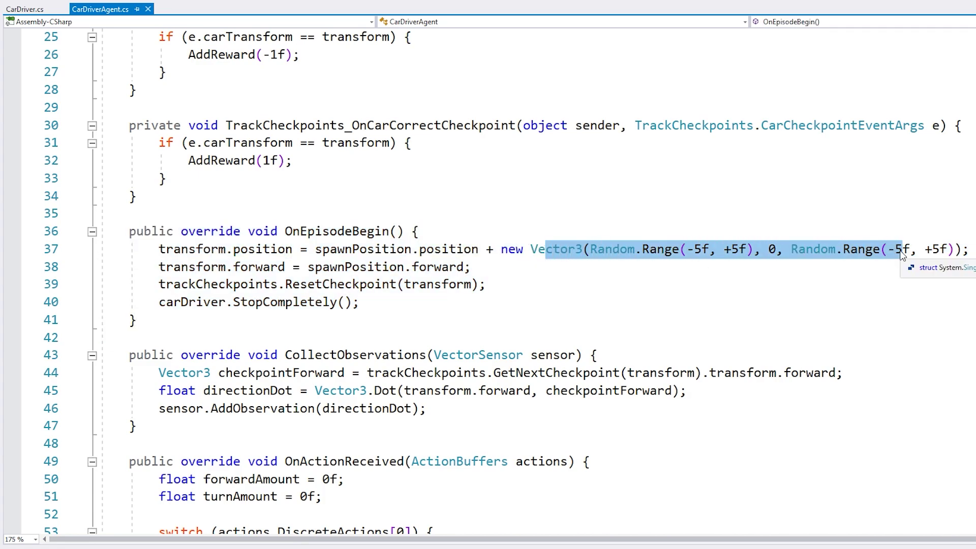
drag(180, 268, 271, 268)
drag(331, 268, 438, 279)
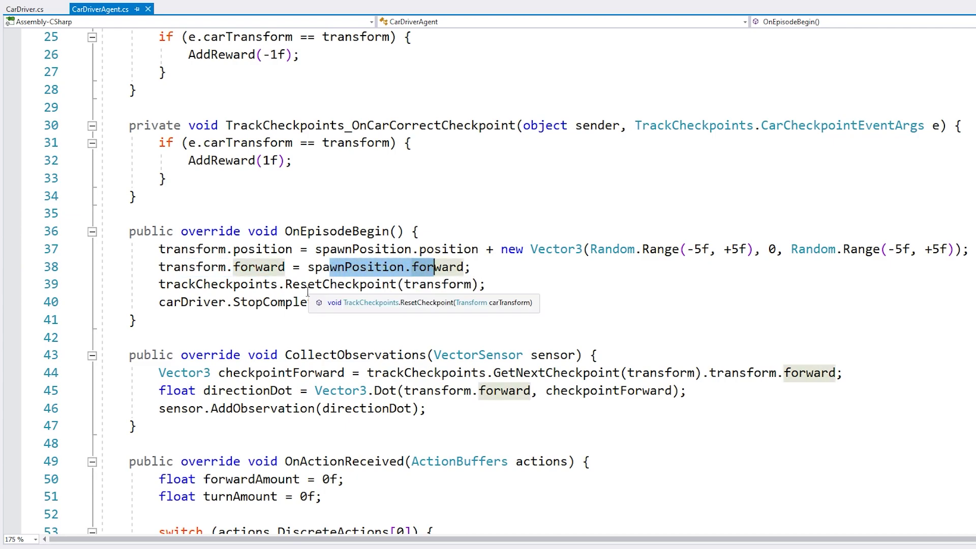
drag(307, 284, 456, 284)
drag(188, 302, 315, 302)
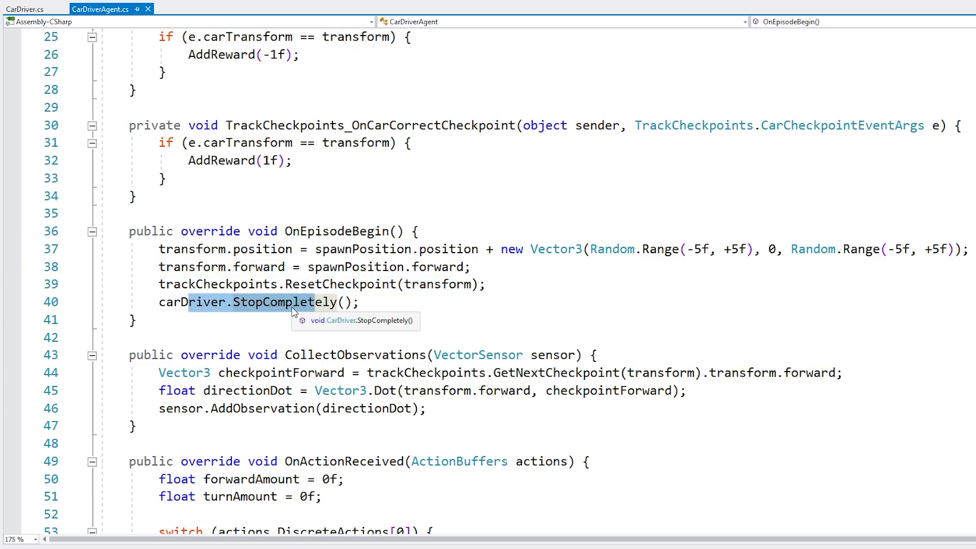
scroll(294, 311, down, 2)
drag(130, 232, 210, 337)
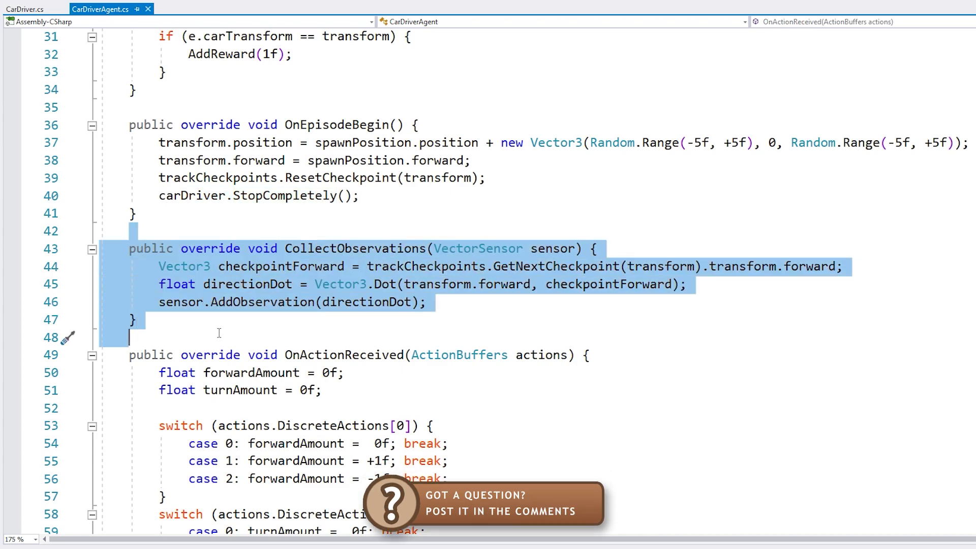
click(260, 275)
drag(180, 302, 349, 302)
drag(225, 284, 530, 284)
drag(426, 284, 666, 286)
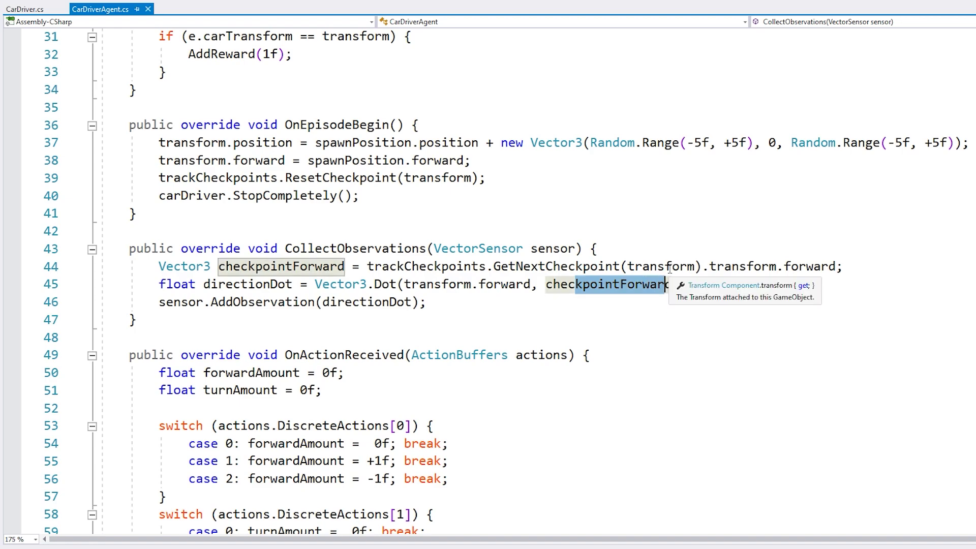
scroll(670, 269, down, 3)
drag(203, 177, 336, 214)
click(426, 232)
drag(646, 196, 619, 235)
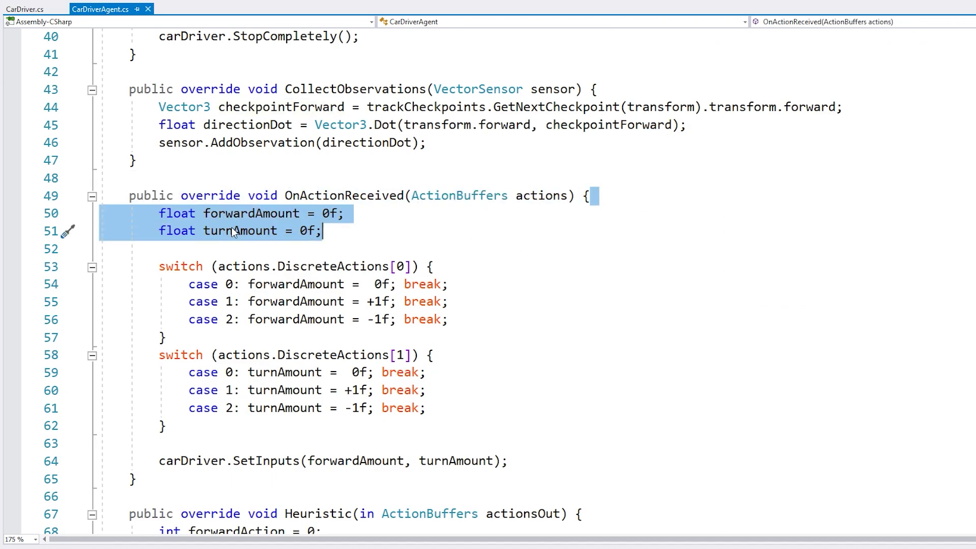
click(413, 237)
click(286, 264)
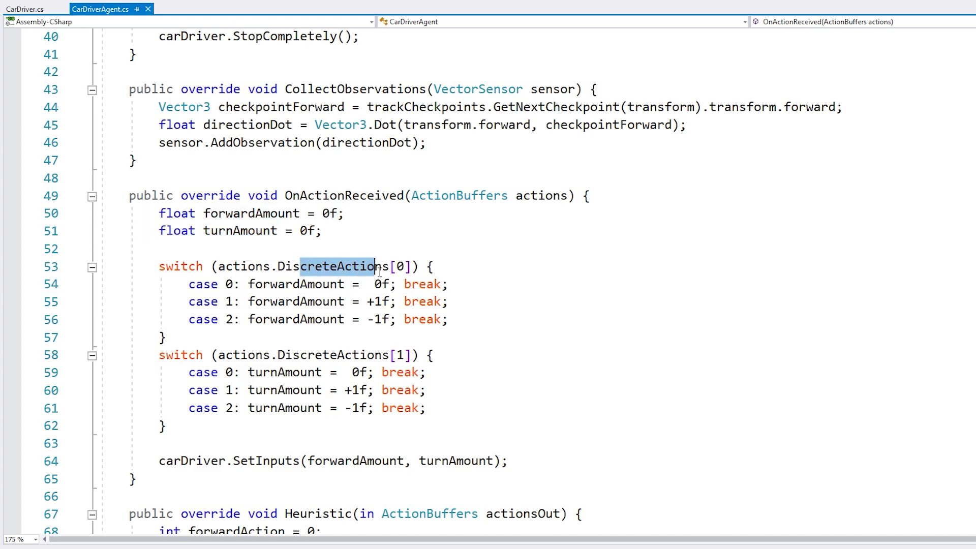
click(499, 266)
click(450, 278)
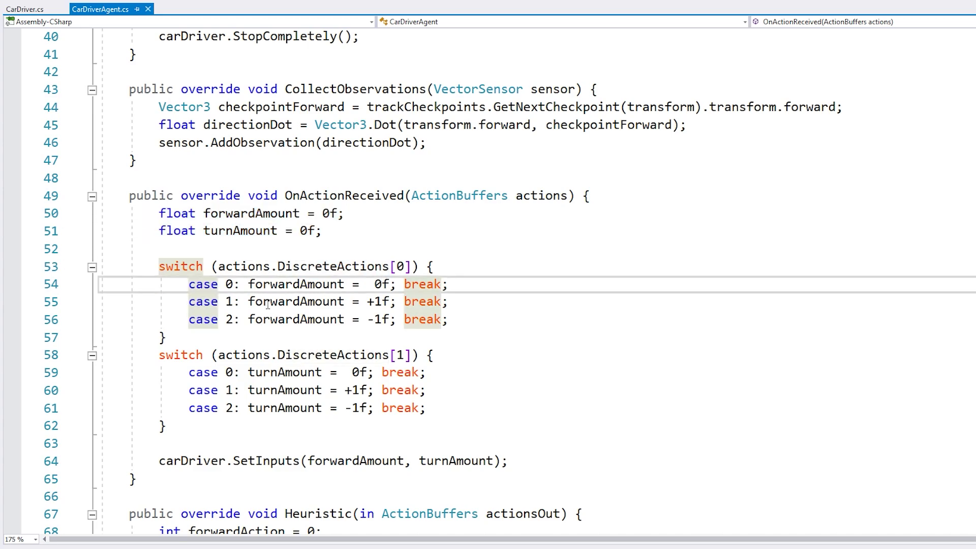
drag(268, 305, 442, 303)
drag(285, 320, 441, 320)
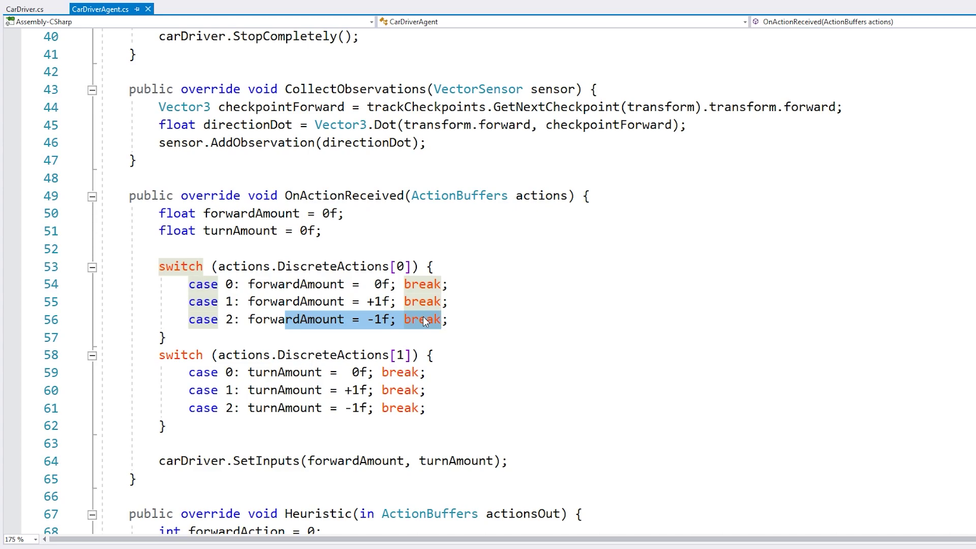
drag(277, 283, 427, 284)
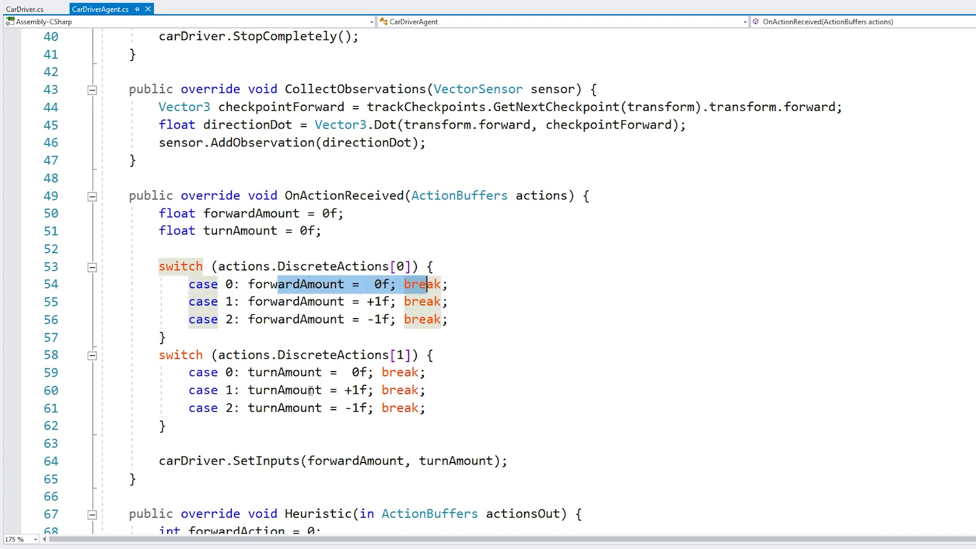
drag(273, 390, 402, 390)
drag(284, 408, 427, 408)
drag(270, 372, 425, 373)
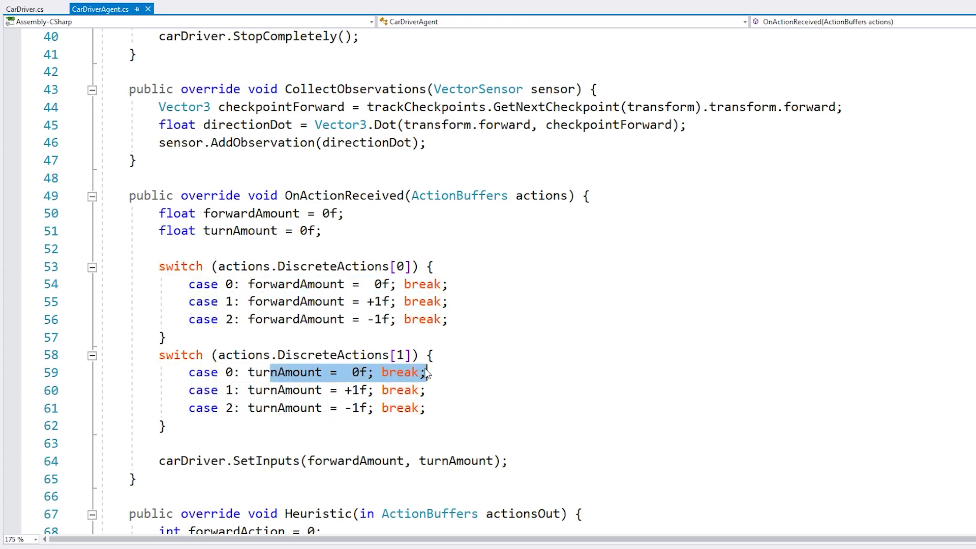
scroll(426, 373, down, 1)
click(285, 337)
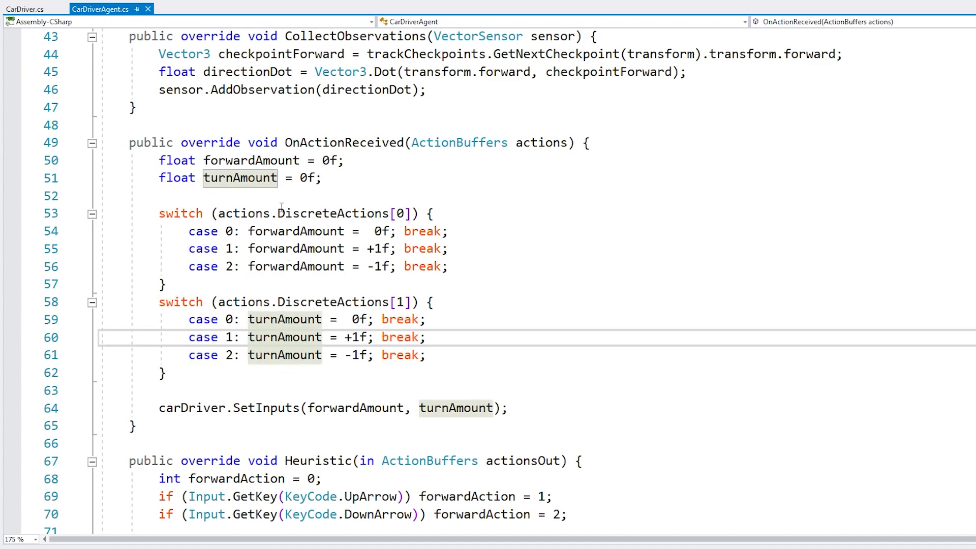
scroll(281, 206, down, 2)
drag(162, 284, 509, 302)
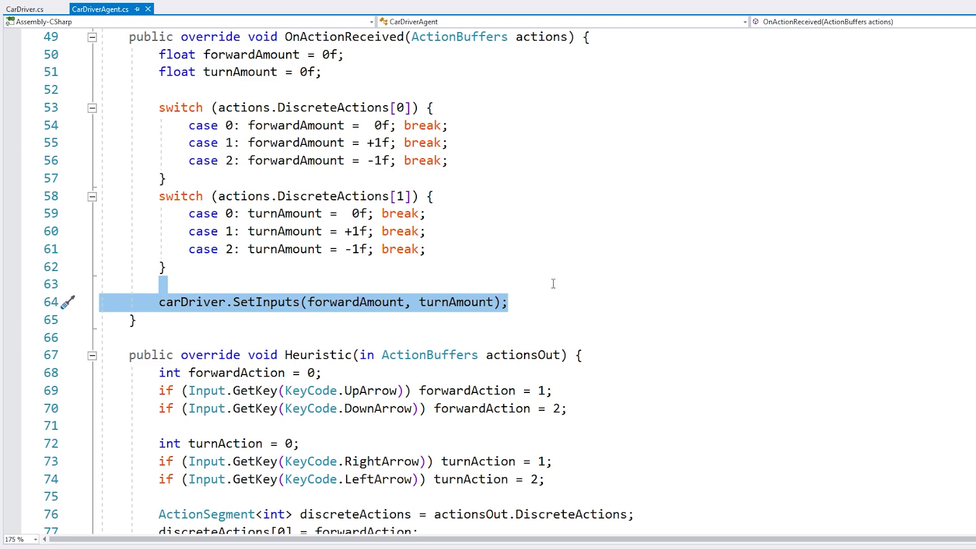
click(549, 270)
click(346, 301)
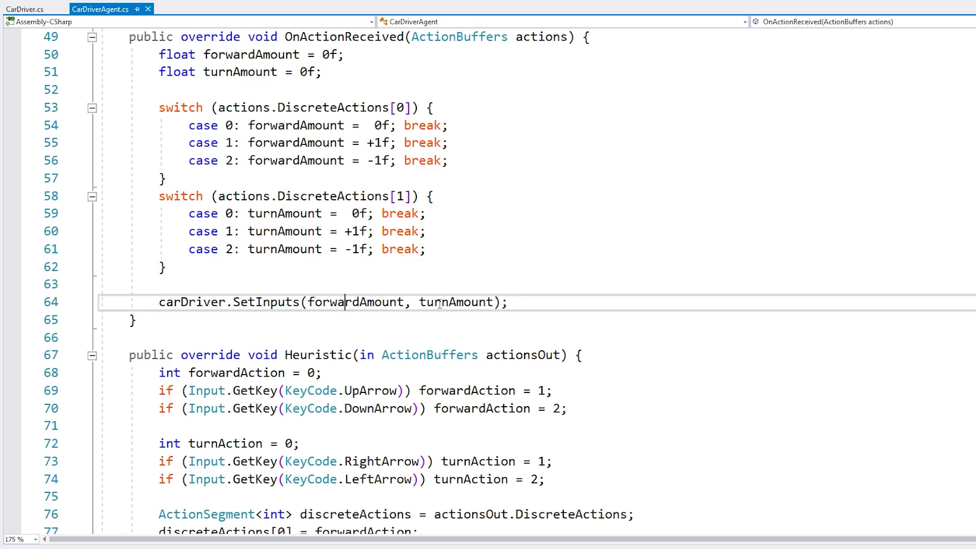
click(350, 302)
scroll(349, 306, down, 3)
drag(132, 178, 372, 201)
click(503, 222)
drag(396, 249, 404, 216)
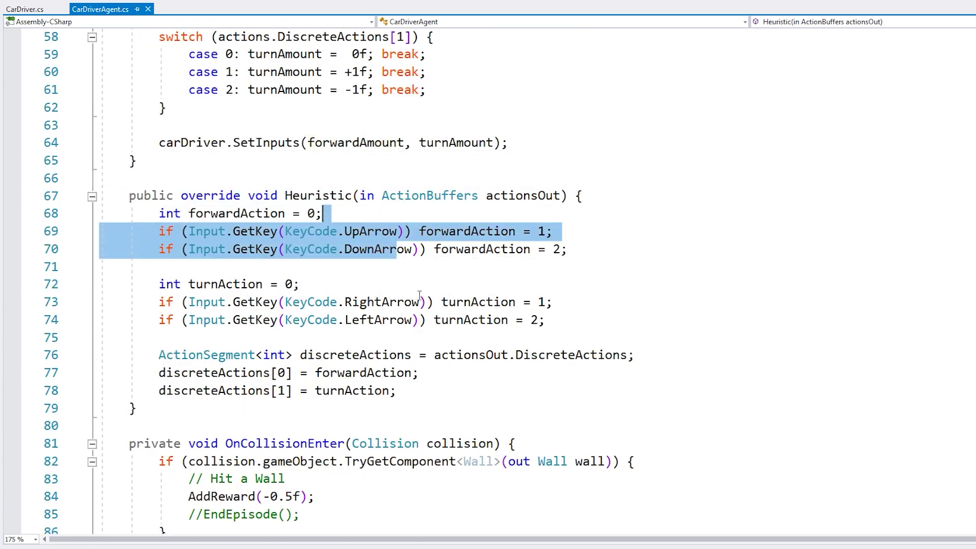
scroll(642, 252, down, 3)
Highlight OnCollisionEnter's Wall component check and its -0.5 reward penalty.
drag(222, 263, 255, 497)
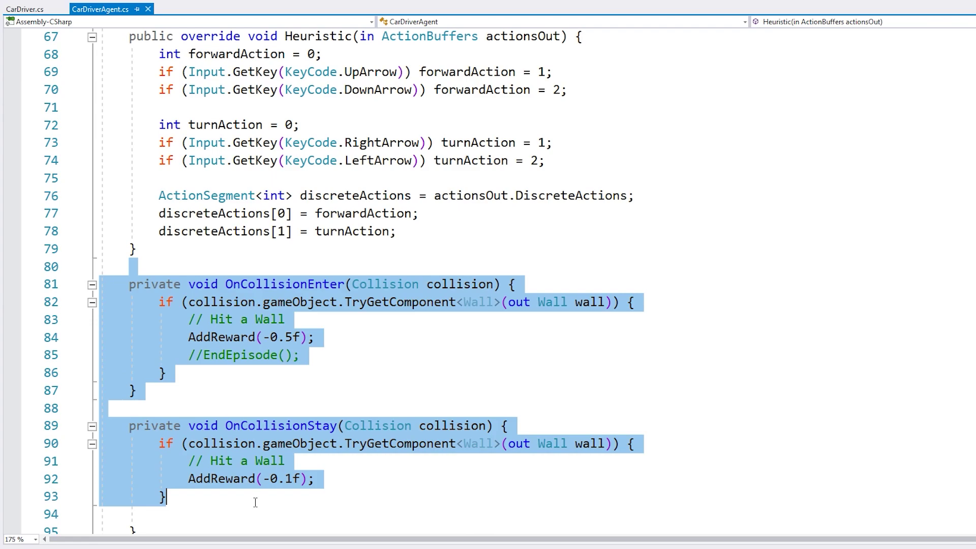
click(255, 496)
drag(241, 284, 332, 285)
double_click(335, 284)
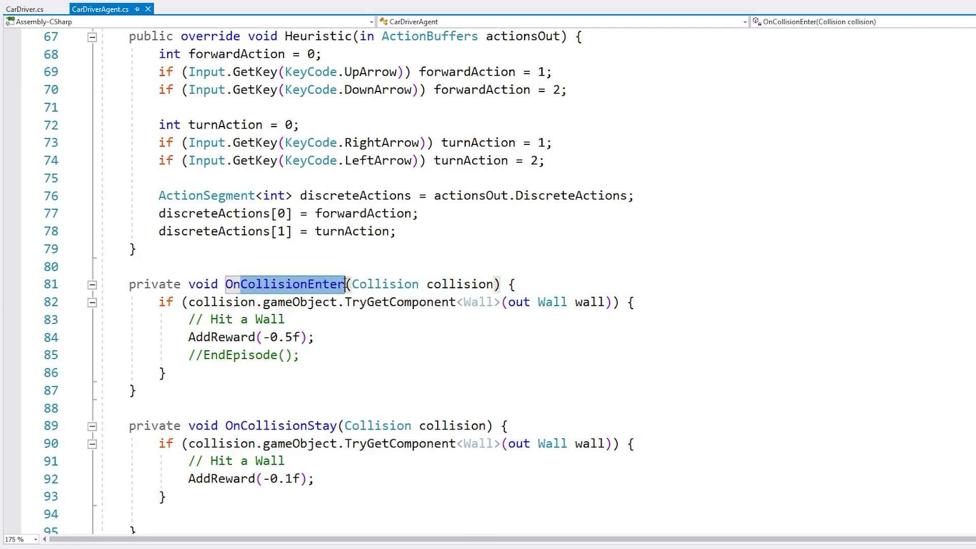
drag(393, 302, 604, 302)
drag(210, 337, 306, 337)
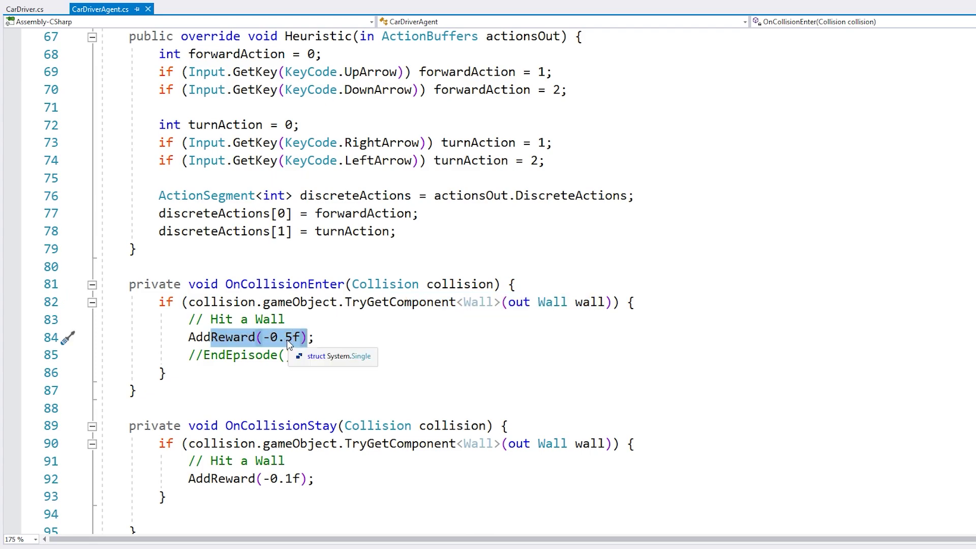
Highlight OnCollisionStay's -0.1 wall penalty and re-select the whole OnCollisionEnter method.
drag(255, 425, 335, 426)
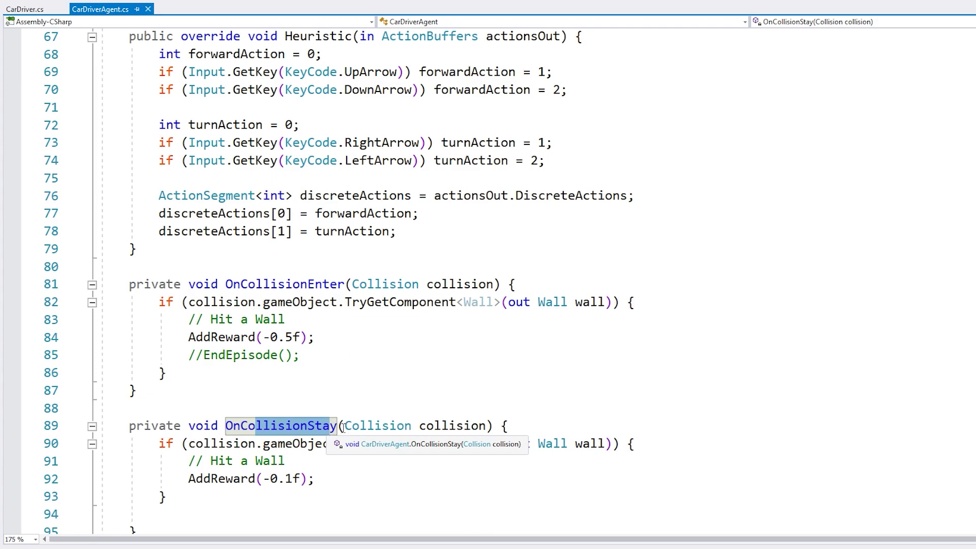
drag(225, 479, 321, 478)
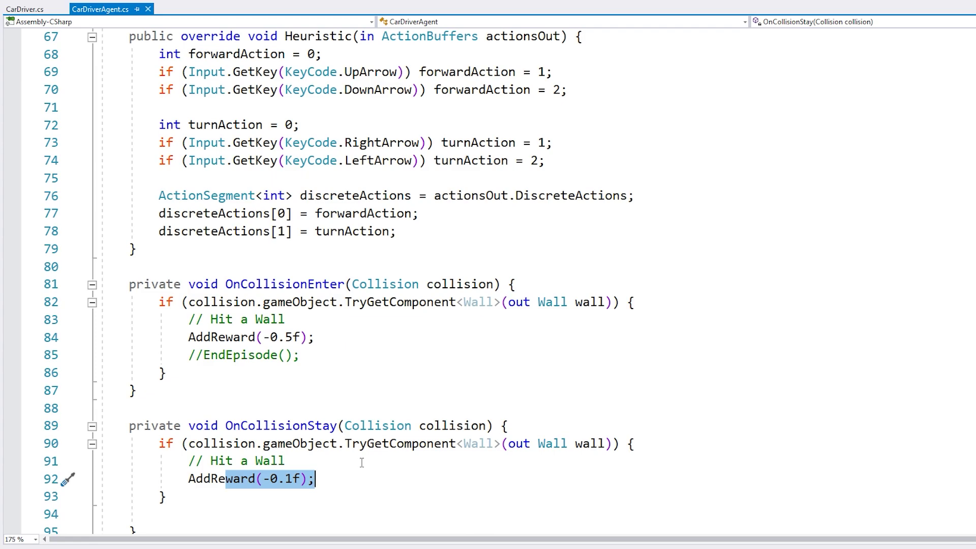
drag(247, 399, 290, 273)
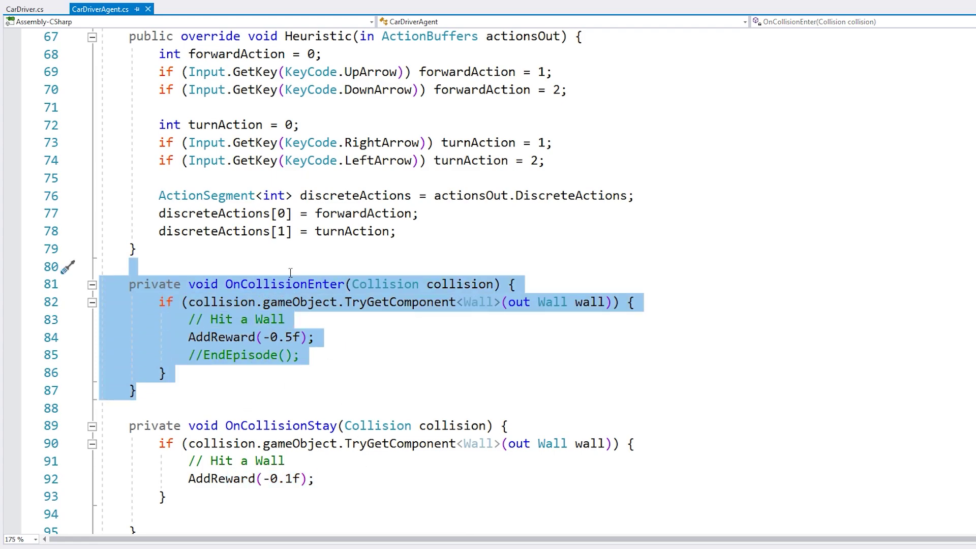
scroll(342, 421, down, 4)
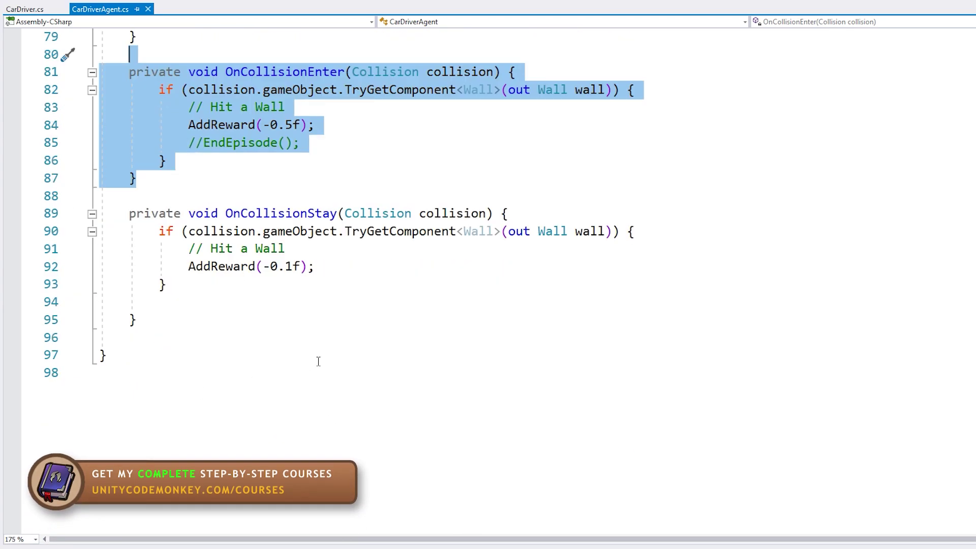
scroll(337, 422, up, 2)
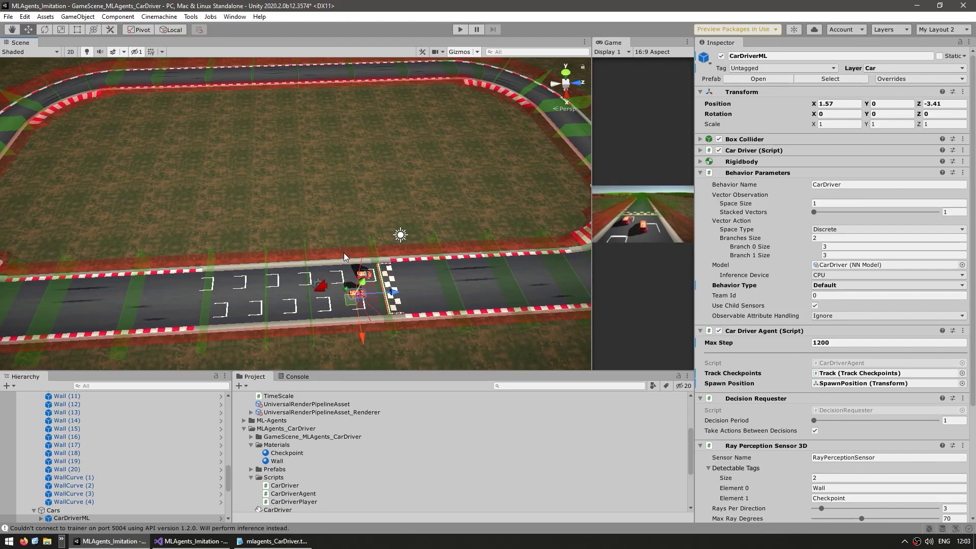
Set the Wall material's Base Map alpha to 0, then select the CheckpointSingle checkpoint at the start line.
click(341, 252)
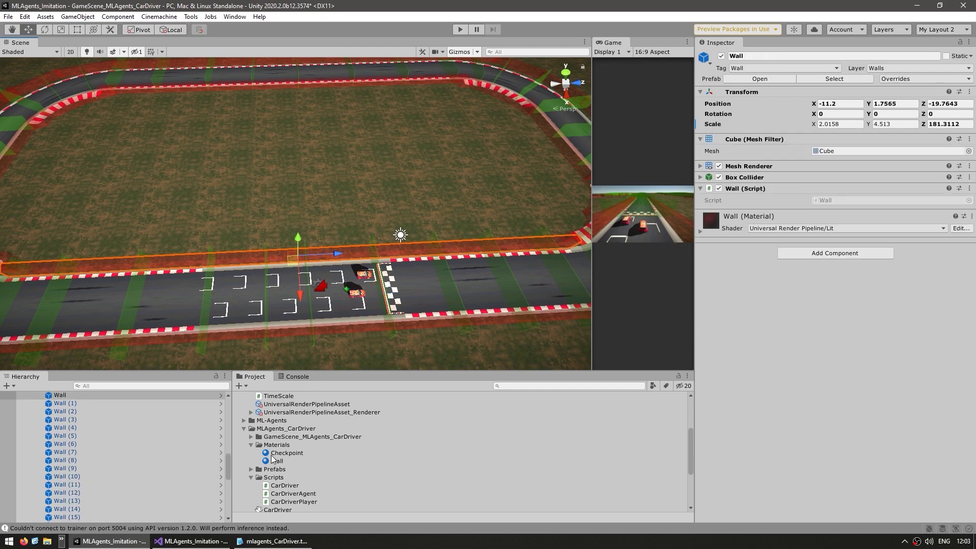
click(275, 461)
click(817, 168)
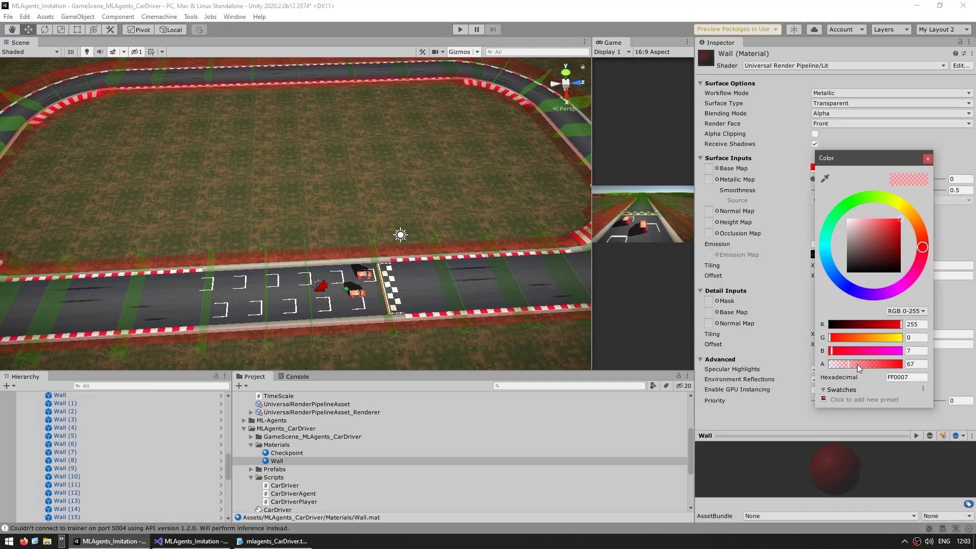
drag(859, 365, 279, 269)
scroll(330, 269, up, 3)
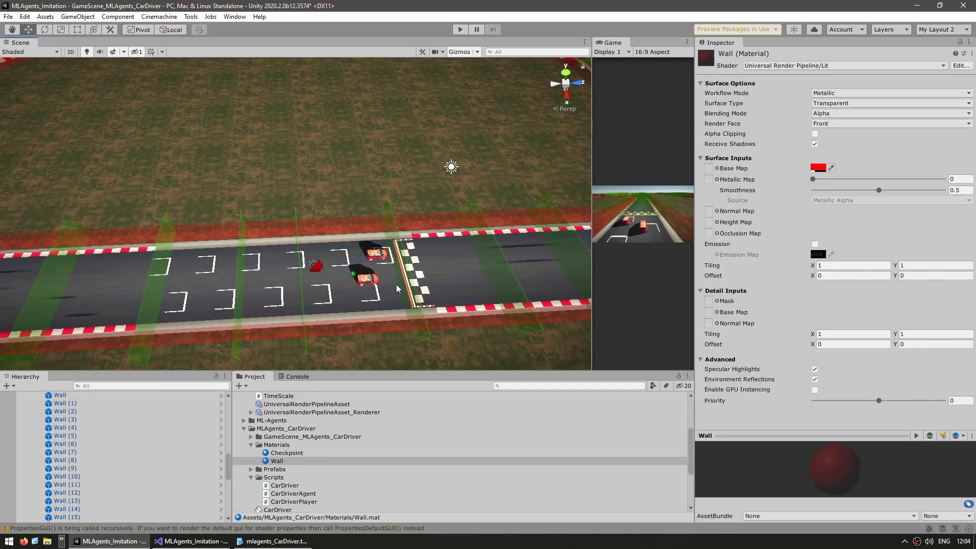
click(405, 290)
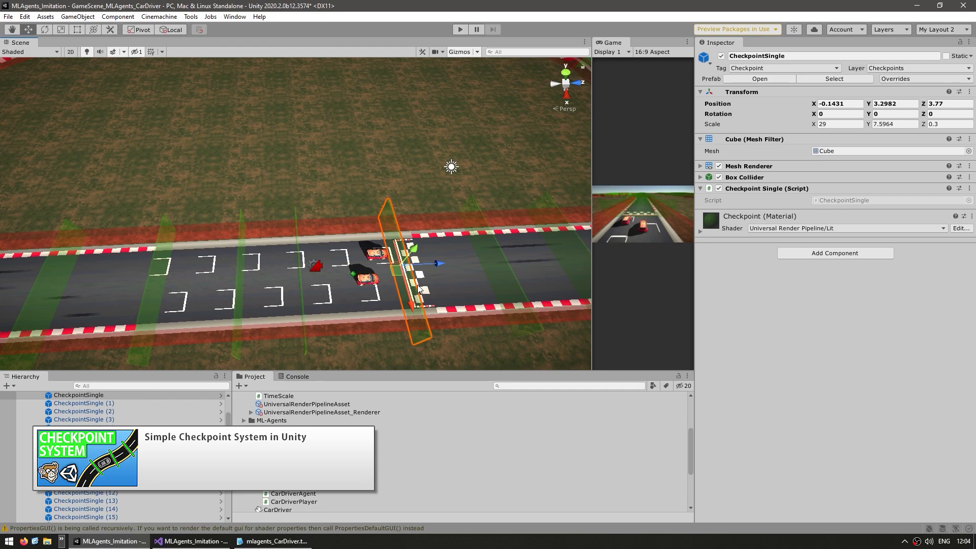
Maximize the Scene view with Shift+Space and pan along the track to the hairpin checkpoints.
scroll(325, 302, down, 2)
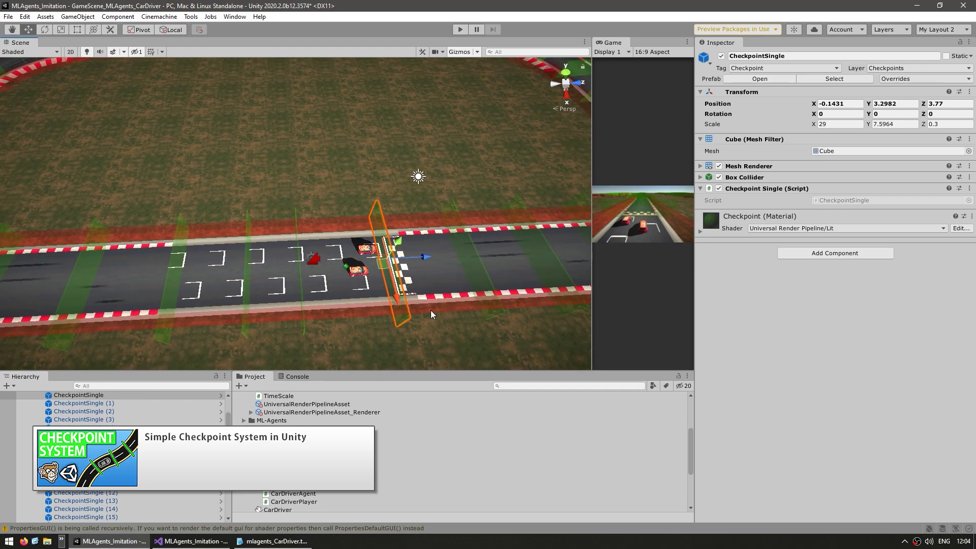
key(shift+space)
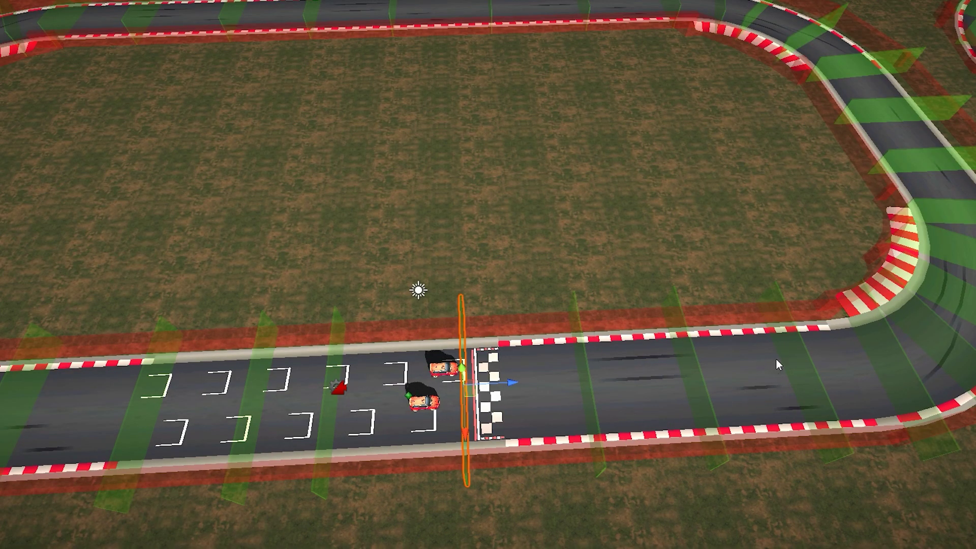
middle_drag(776, 359, 487, 344)
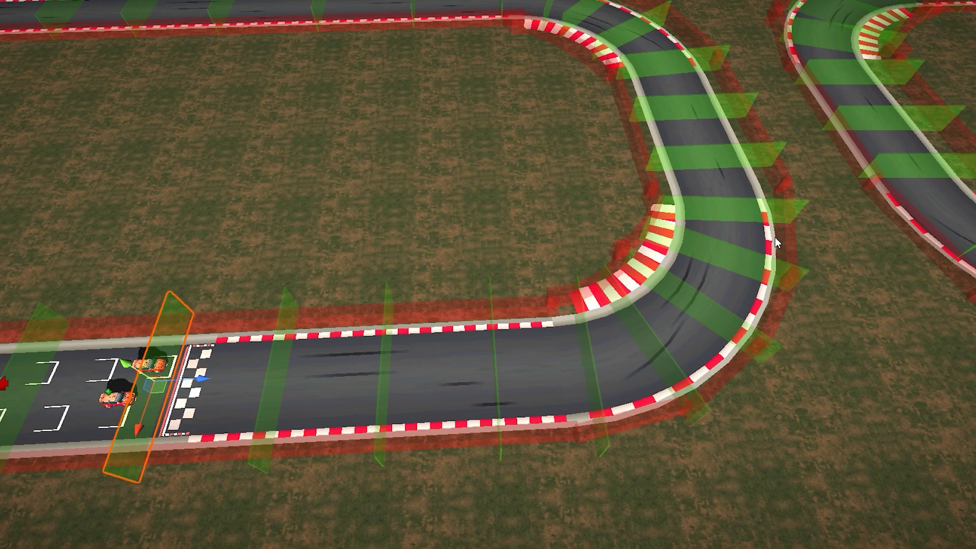
middle_drag(710, 374, 541, 288)
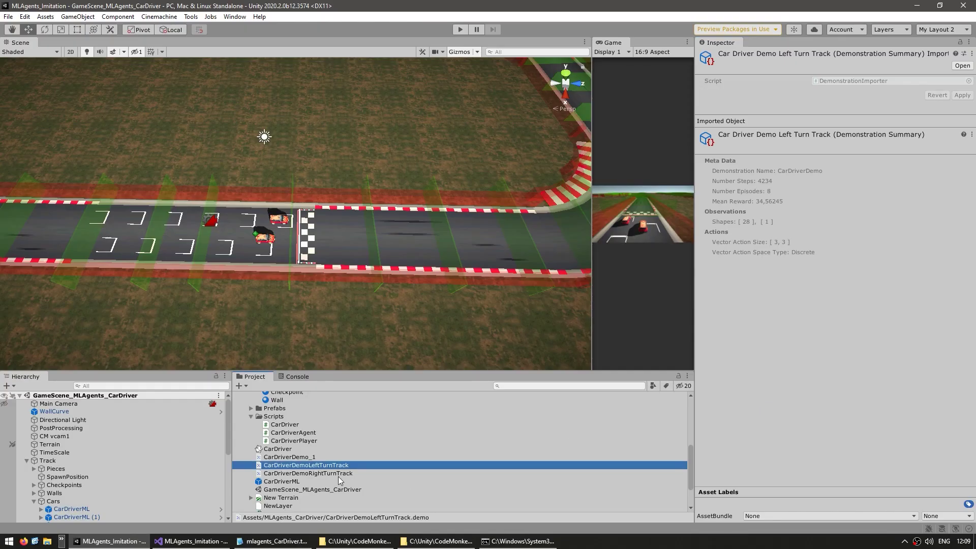
Compare the left and right turn demo summaries, ending on Right Turn Track's 3055 steps, 6 episodes.
click(337, 474)
click(331, 466)
click(753, 175)
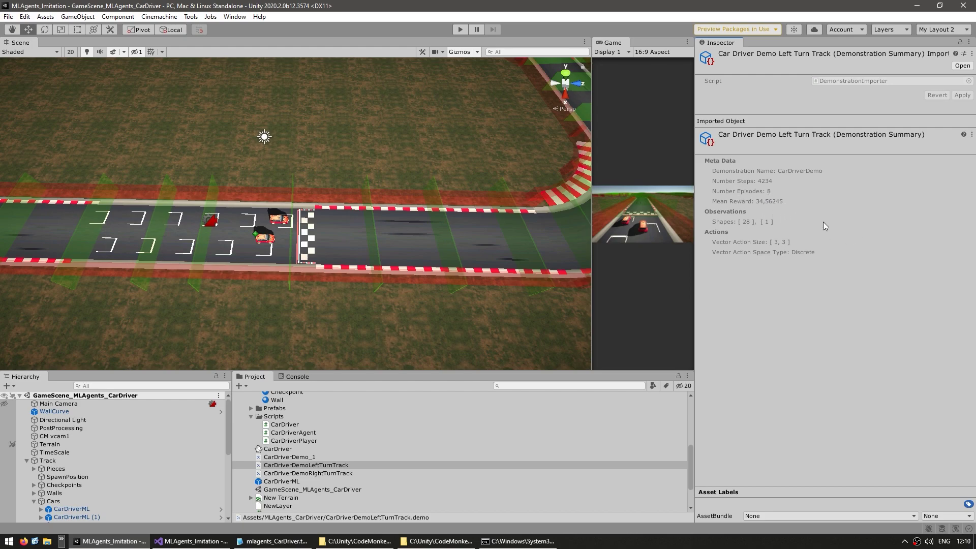
click(327, 473)
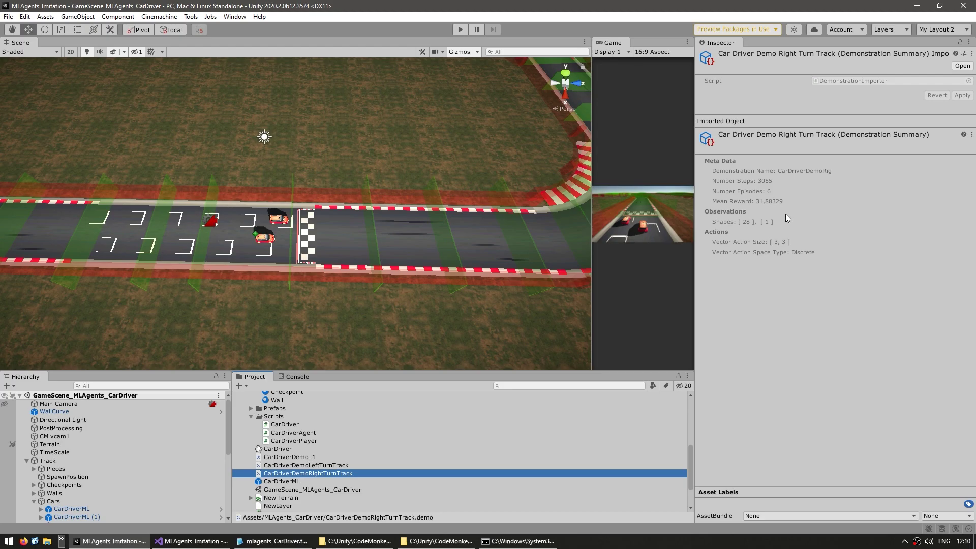
Review the gail and behavioral_cloning demo_path and strength settings in carDriver.yaml.
key(alt+Tab)
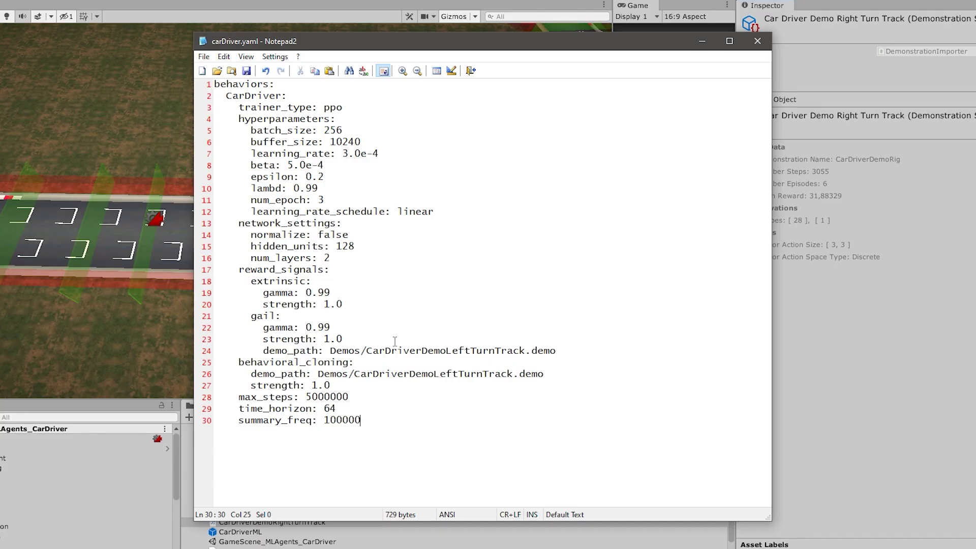
mouse_move(594, 351)
mouse_down()
mouse_move(600, 330)
mouse_move(602, 342)
mouse_up()
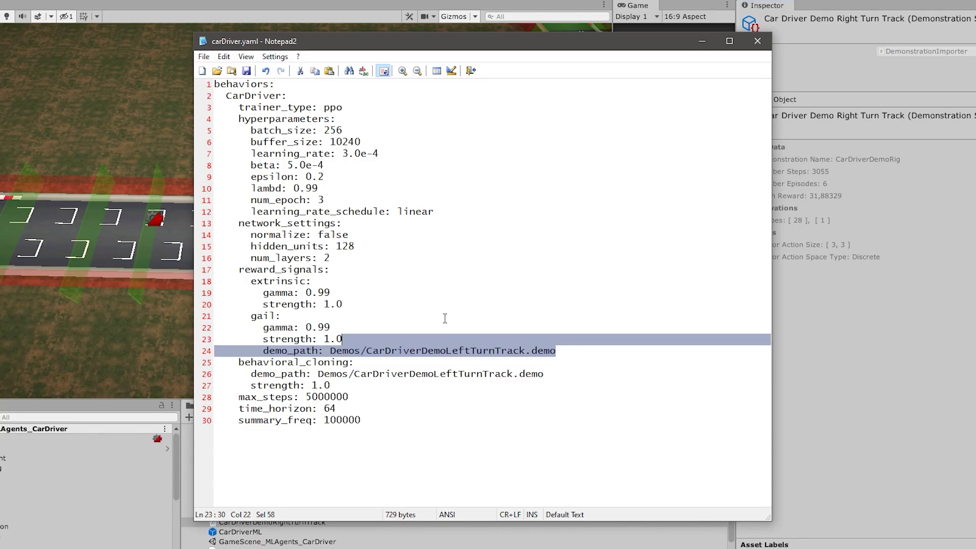
drag(363, 315, 380, 303)
drag(422, 366, 616, 351)
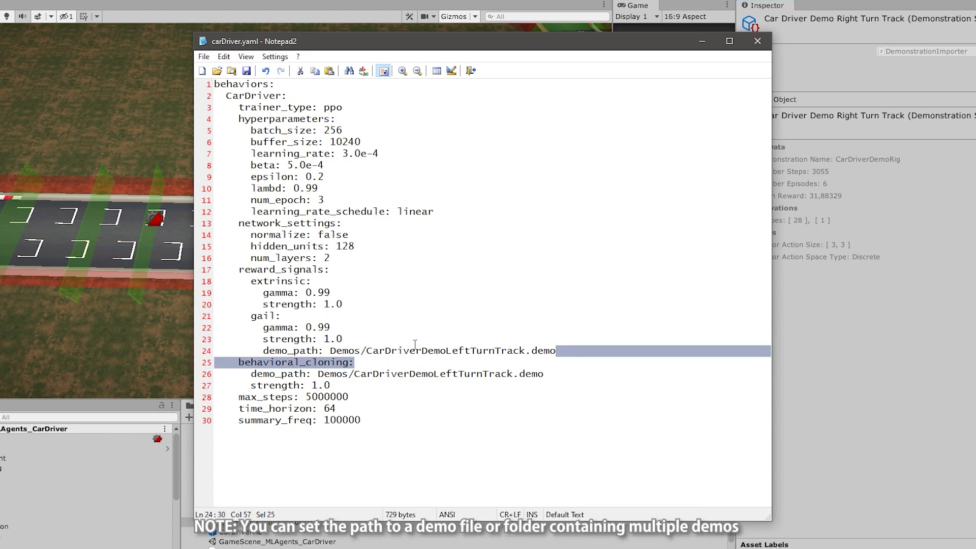
drag(414, 343, 365, 328)
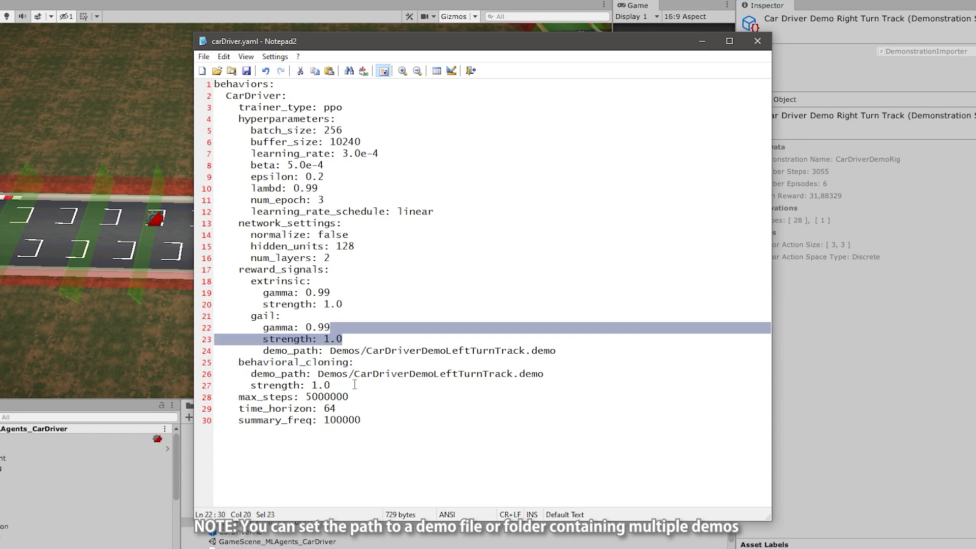
drag(355, 385, 589, 373)
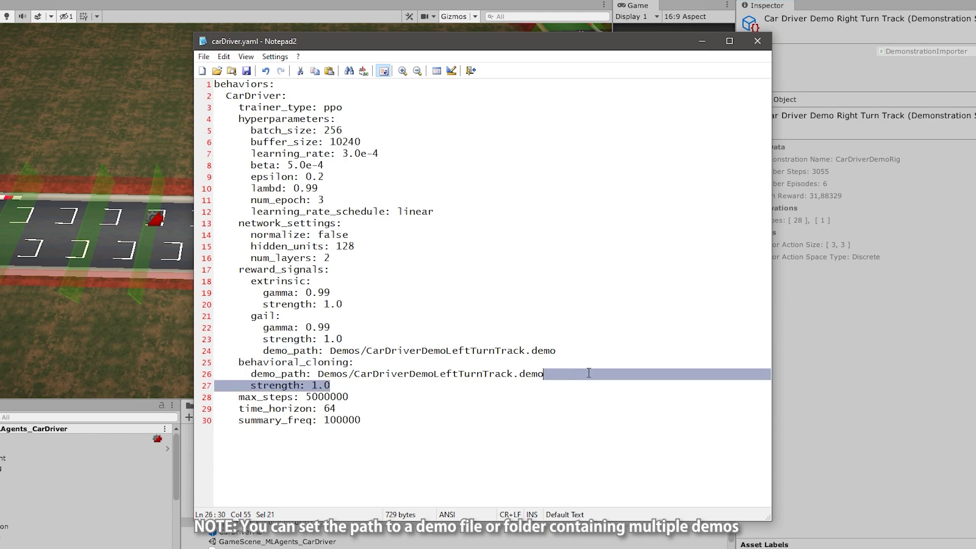
Change the extrinsic reward strength to 0.1 and save carDriver.yaml.
click(356, 303)
key(shift+Left)
text(0)
key(ctrl+s)
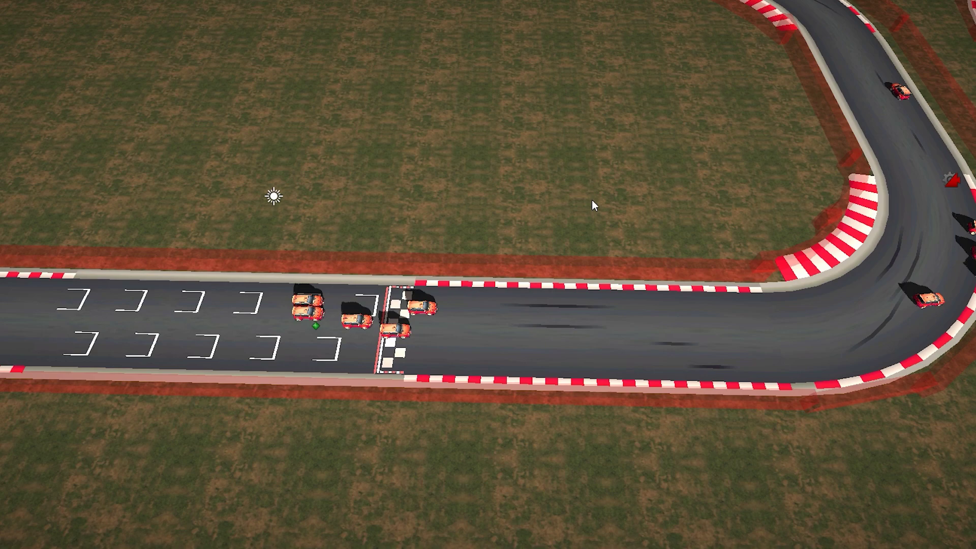
Review the extrinsic, GAIL and cloning strengths in carDriver.yaml, then minimize Notepad2.
key(alt+Tab)
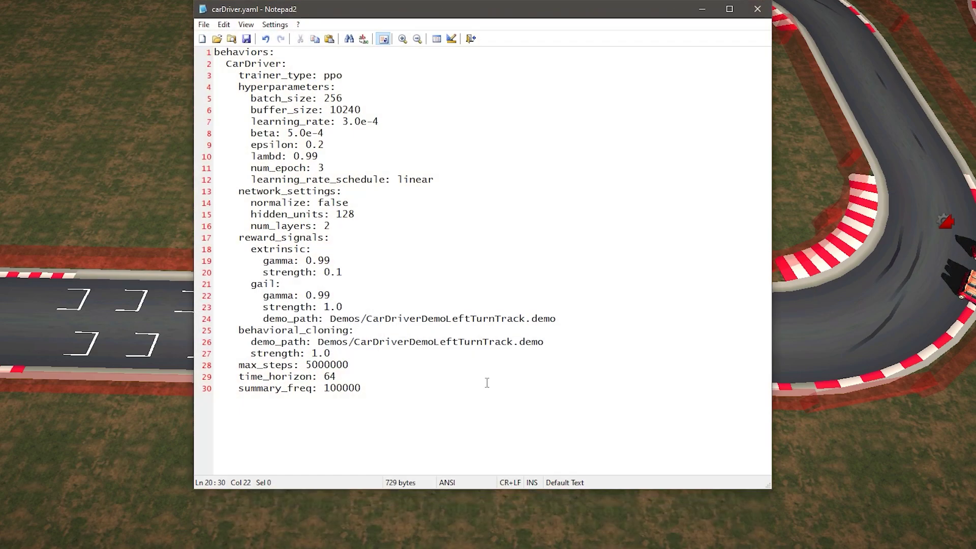
drag(366, 352, 434, 278)
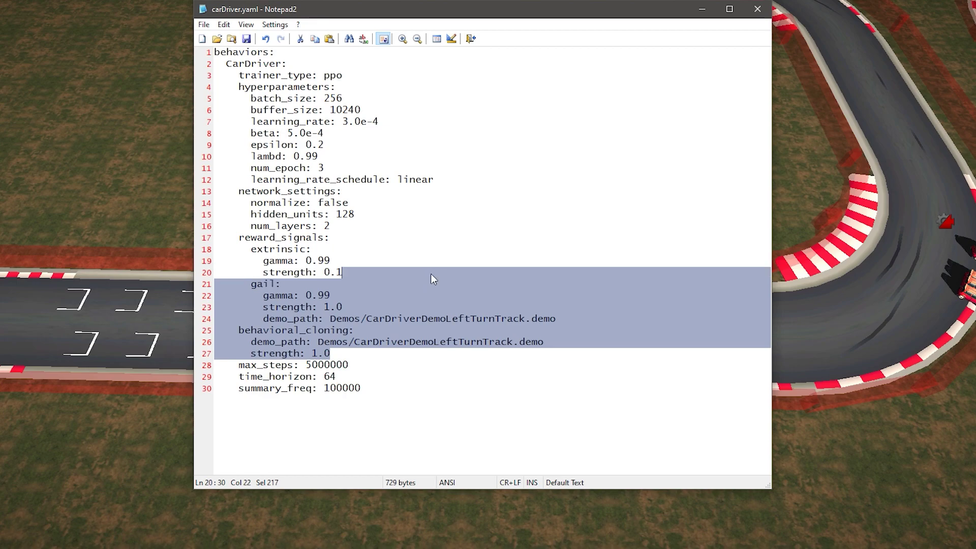
click(702, 8)
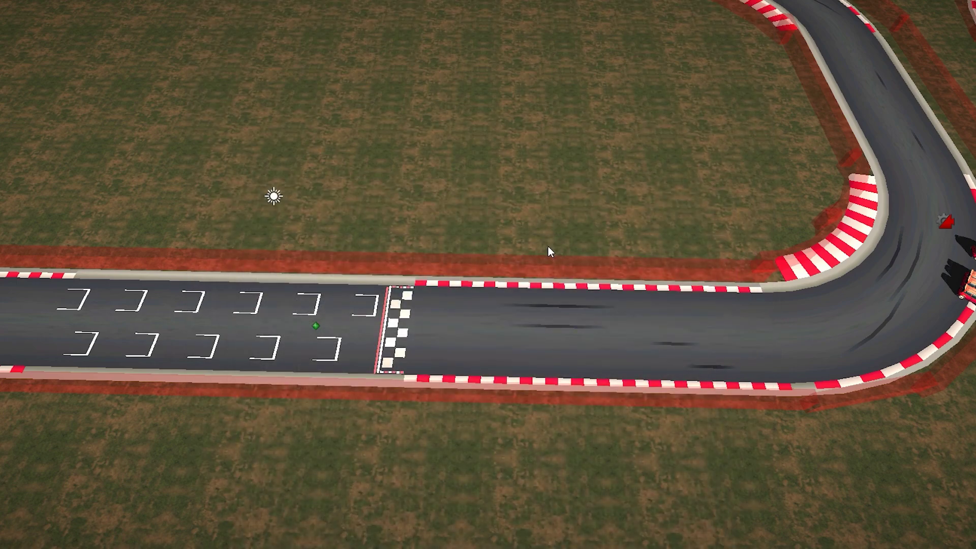
Pan the Game view across the track, then return to the GAIL and cloning demo paths.
scroll(548, 246, down, 3)
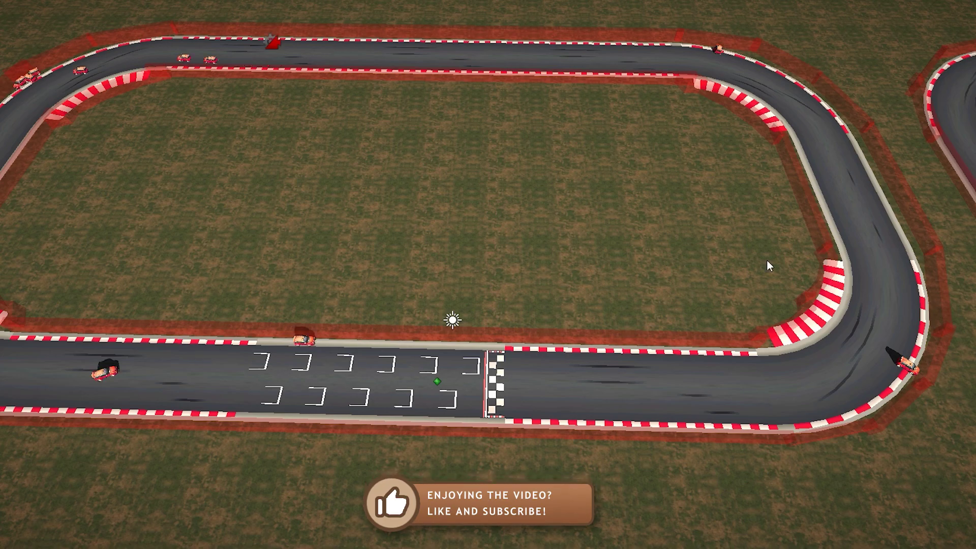
drag(514, 298, 191, 234)
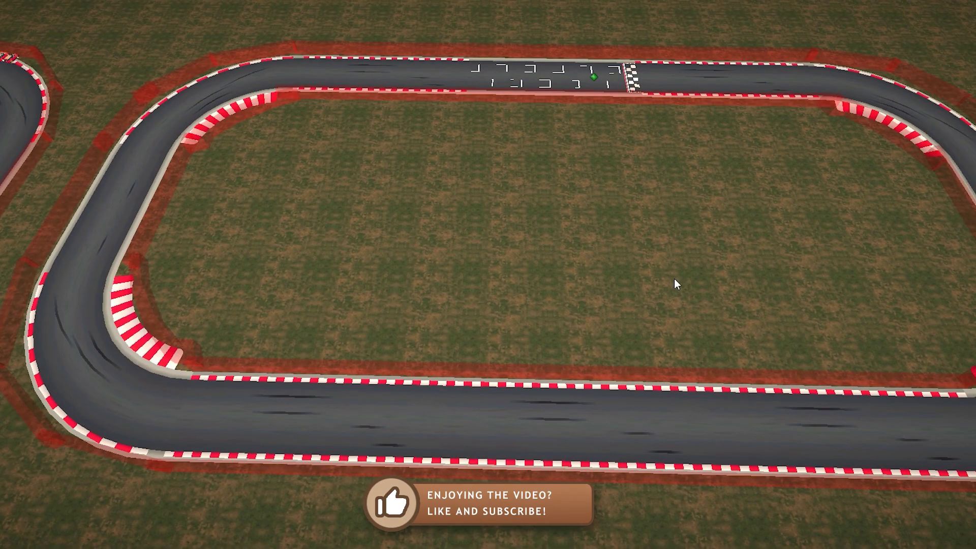
key(alt+Tab)
drag(585, 348, 608, 297)
drag(357, 311, 391, 297)
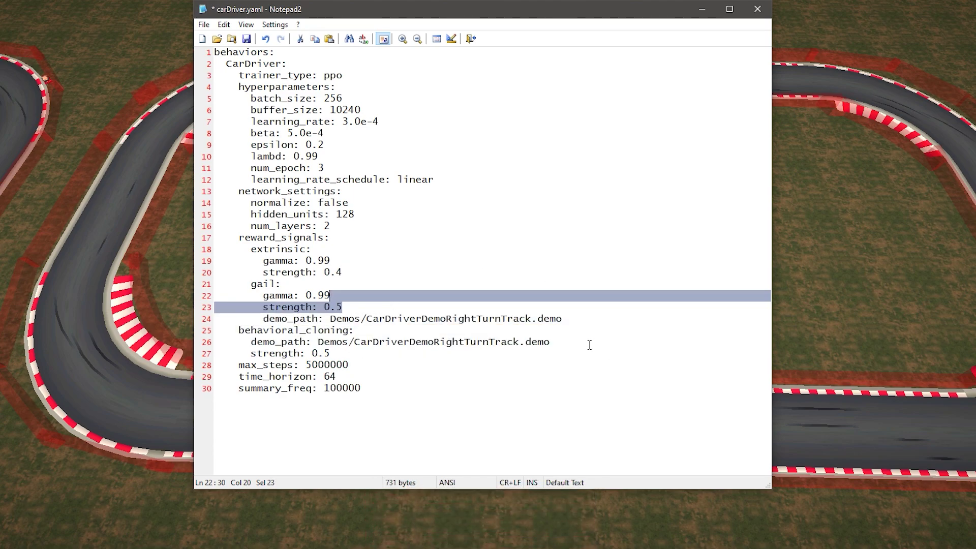
drag(589, 345, 591, 359)
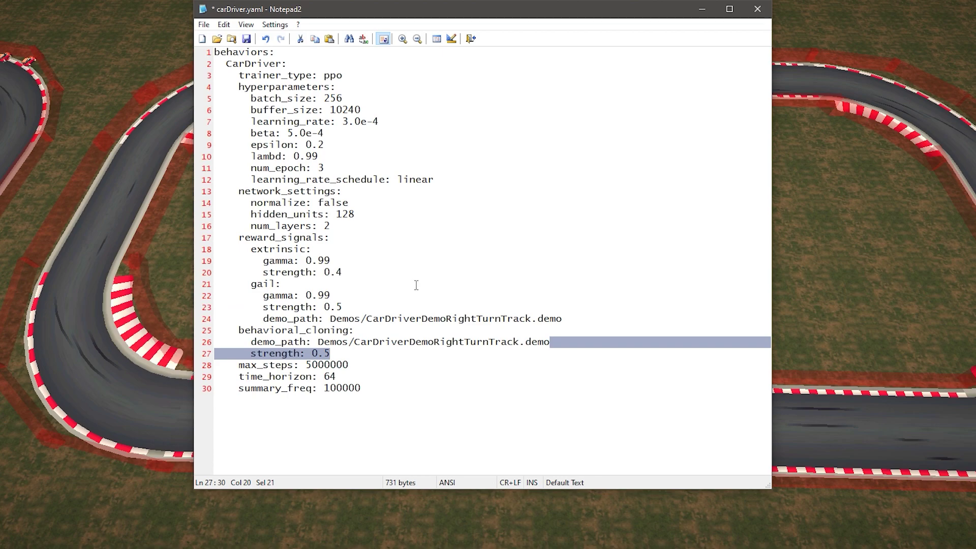
drag(374, 272, 384, 263)
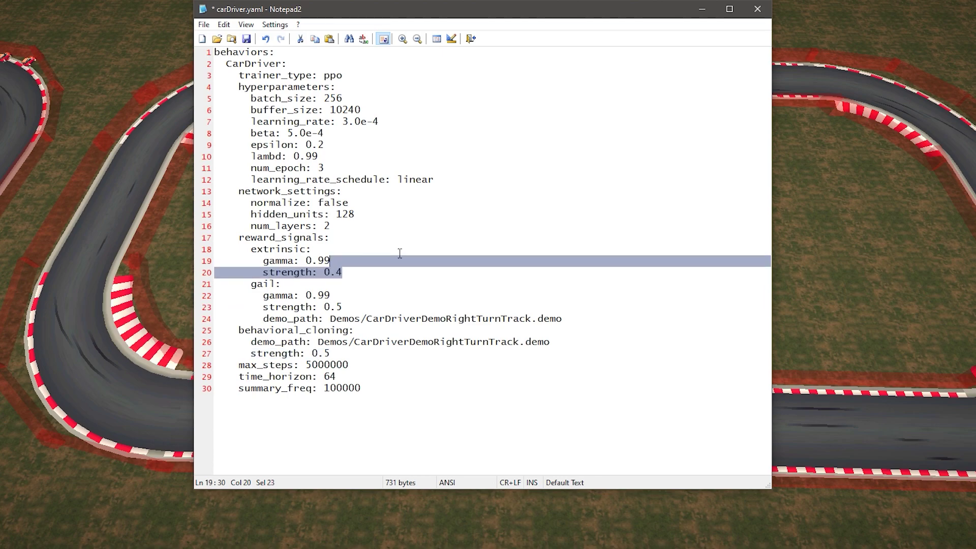